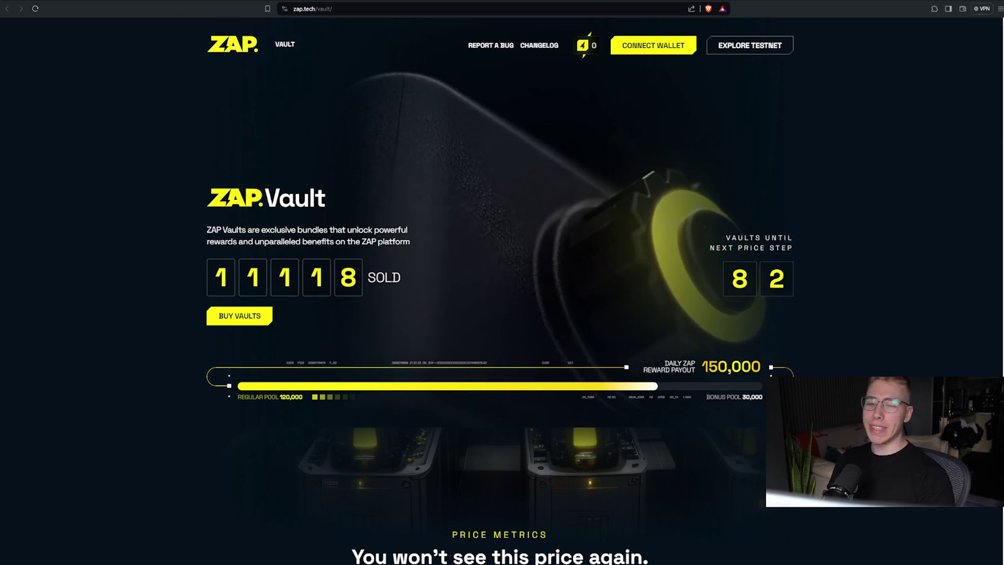
Step: Highlight the sold vault count, the vault description and the daily ZAP reward payout figure
drag(235, 280, 347, 272)
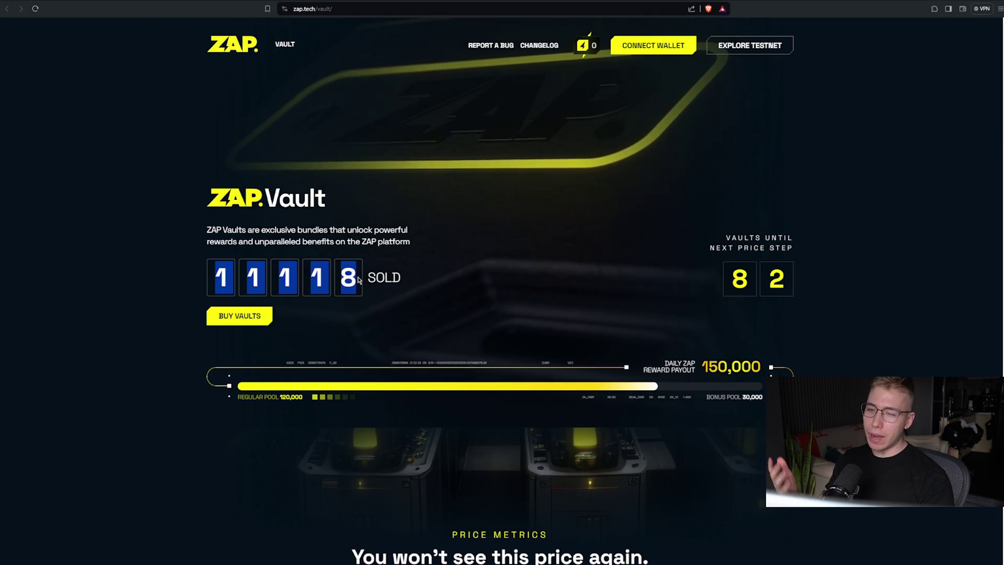
click(418, 251)
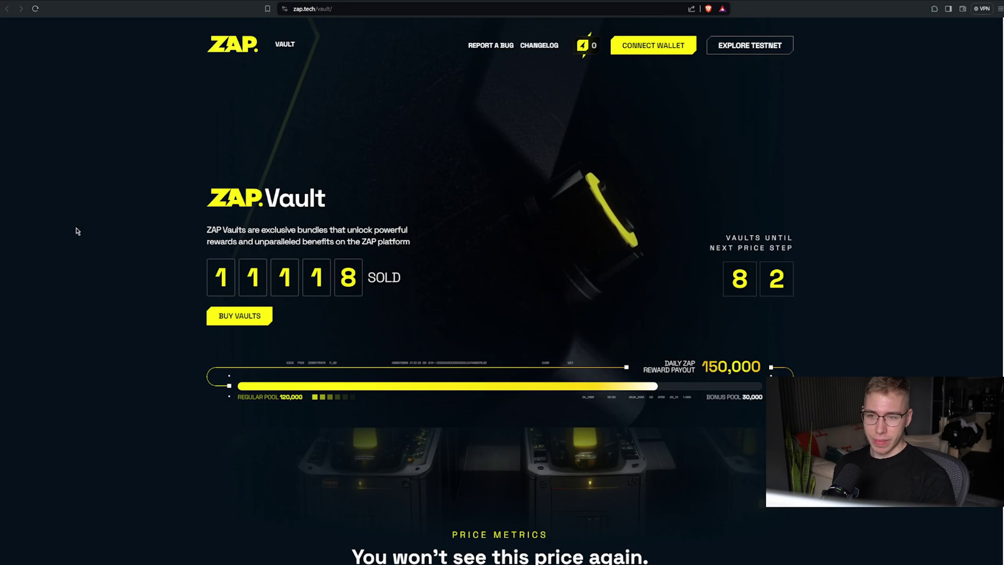
drag(276, 230, 314, 282)
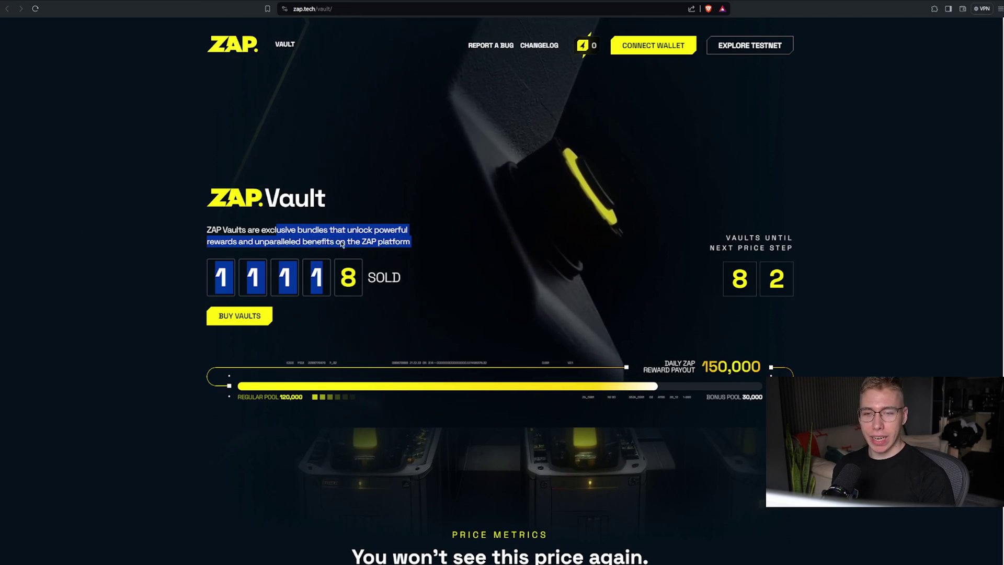
click(273, 250)
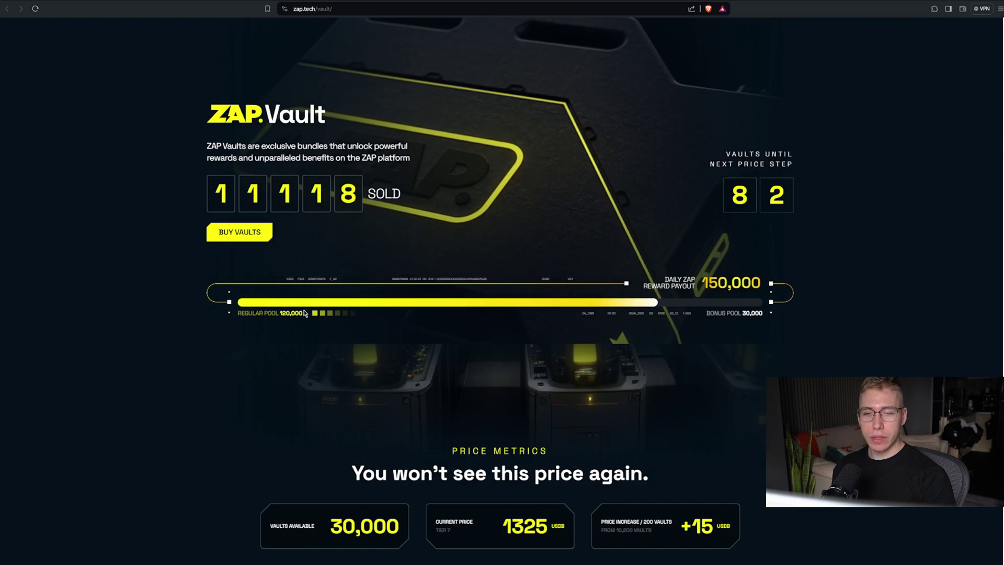
double_click(702, 284)
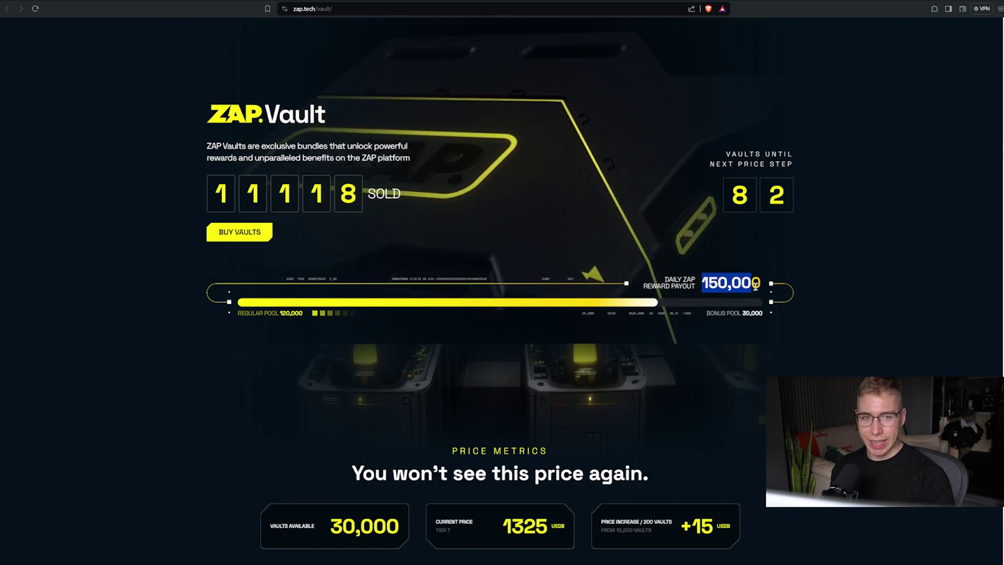
click(777, 266)
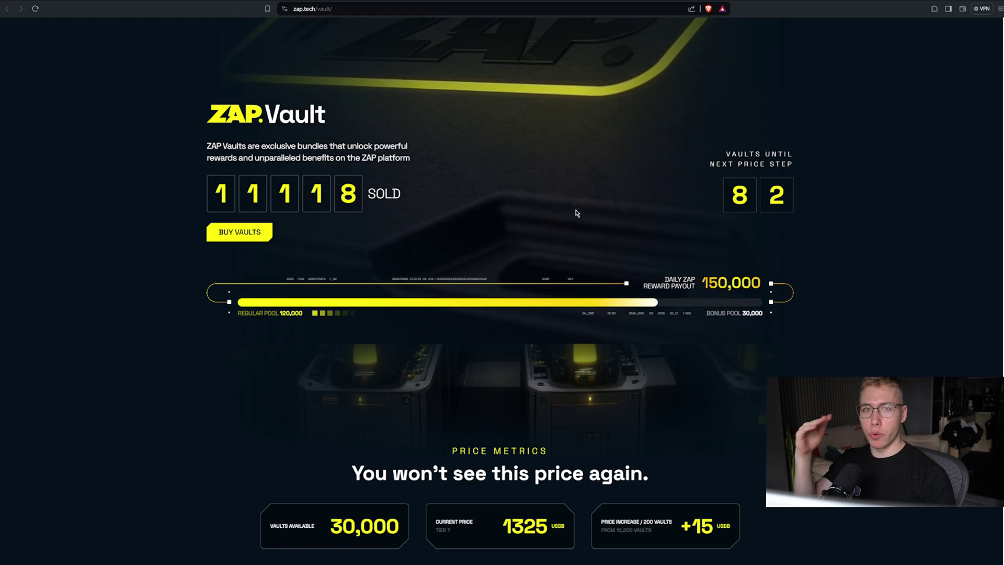
Step: Scroll past the Enhanced staking and mystery airdrop benefit cards down to the NFT drop countdown
scroll(564, 215, down, 2)
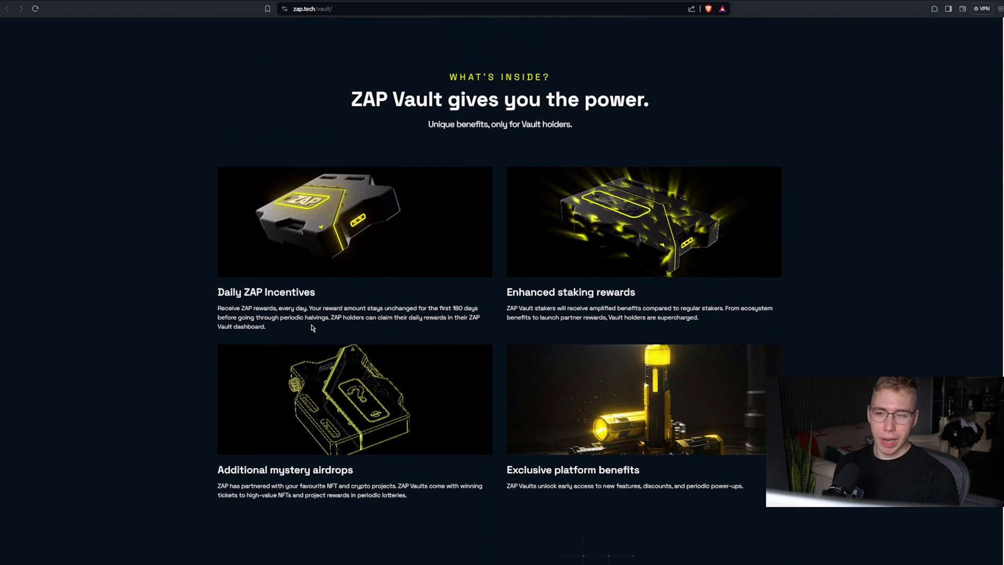
scroll(312, 328, down, 3)
drag(506, 166, 595, 166)
click(600, 193)
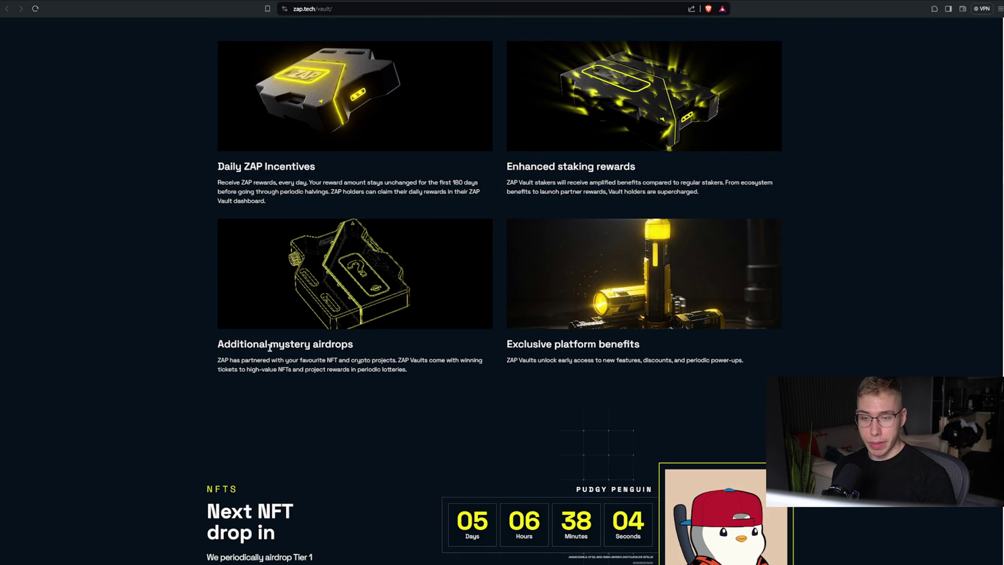
drag(267, 344, 354, 344)
click(353, 345)
scroll(692, 295, down, 1)
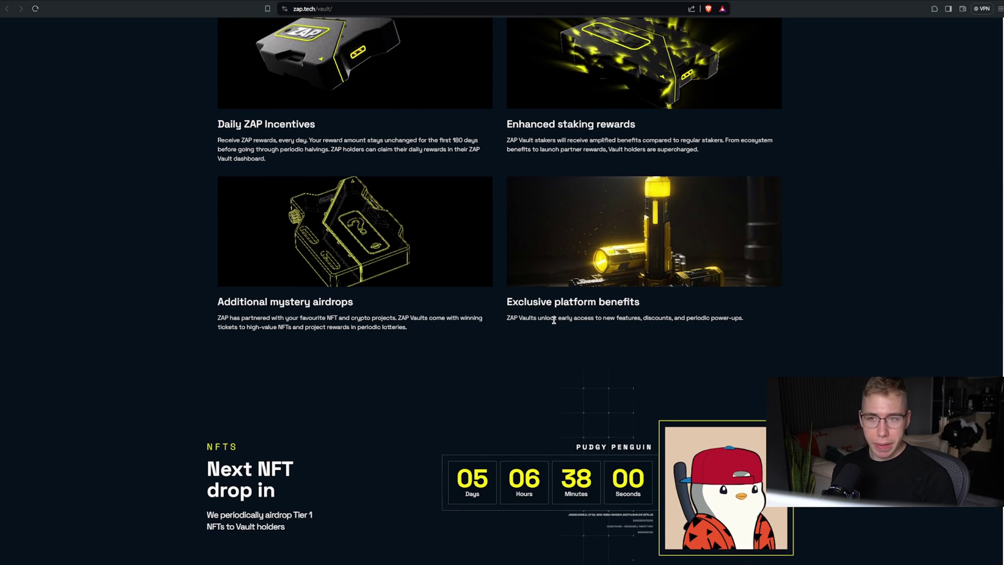
scroll(309, 280, up, 2)
scroll(309, 280, down, 2)
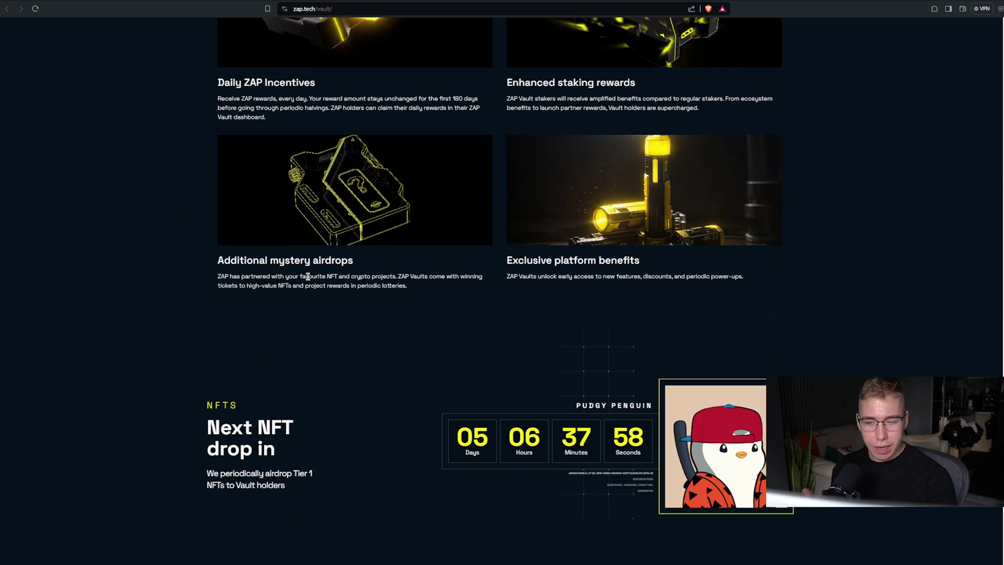
scroll(308, 278, down, 4)
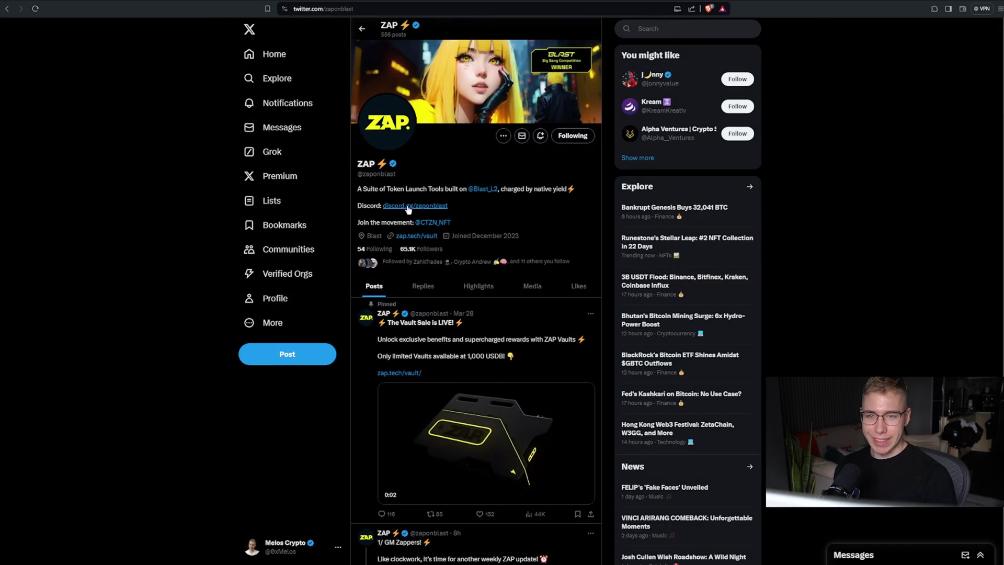
Step: Highlight 'Token Launch' and then 'by native' in ZAP's X profile bio
drag(387, 188, 428, 189)
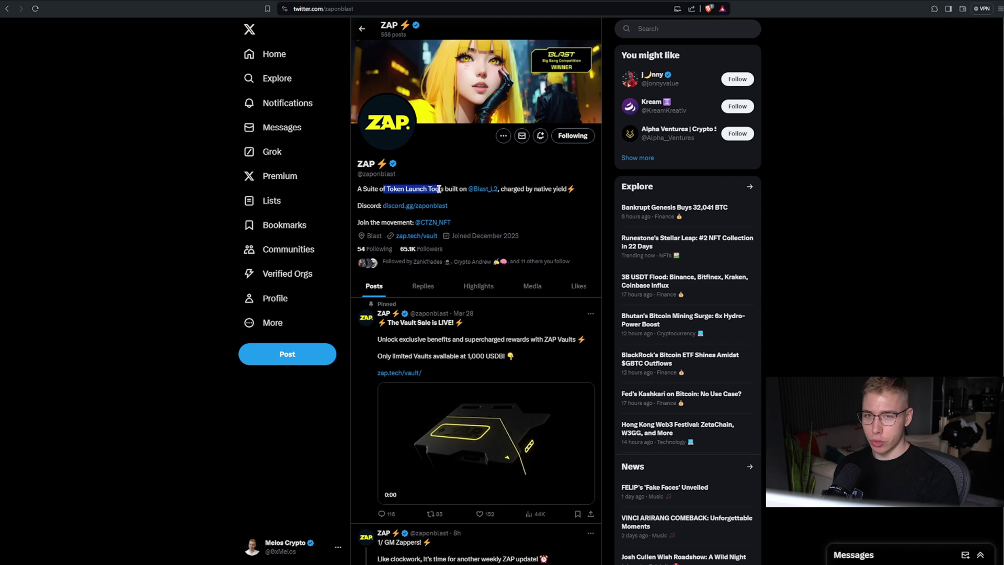
drag(525, 189, 551, 190)
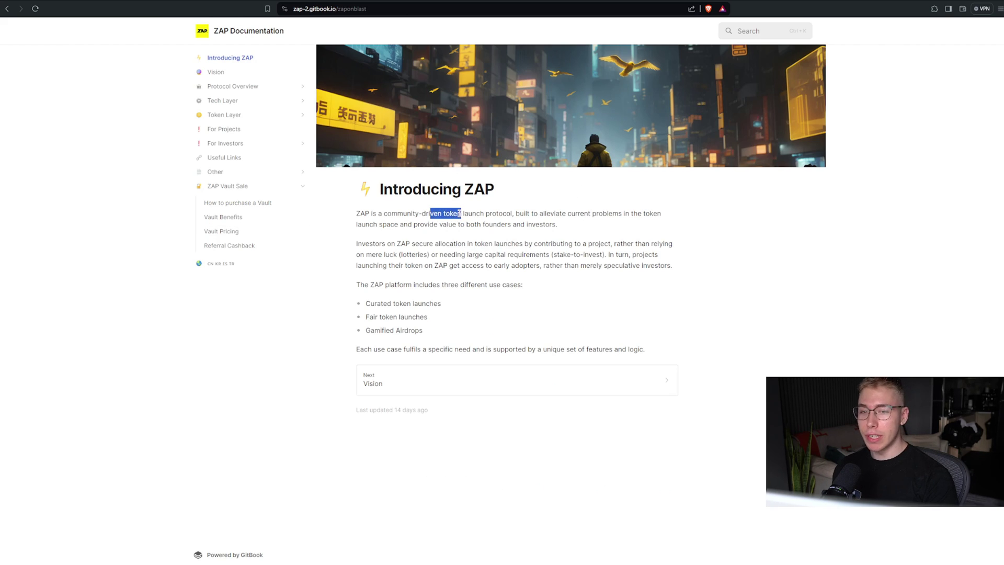
Step: Read through the Introducing ZAP paragraphs, highlighting the end of the second one
click(625, 242)
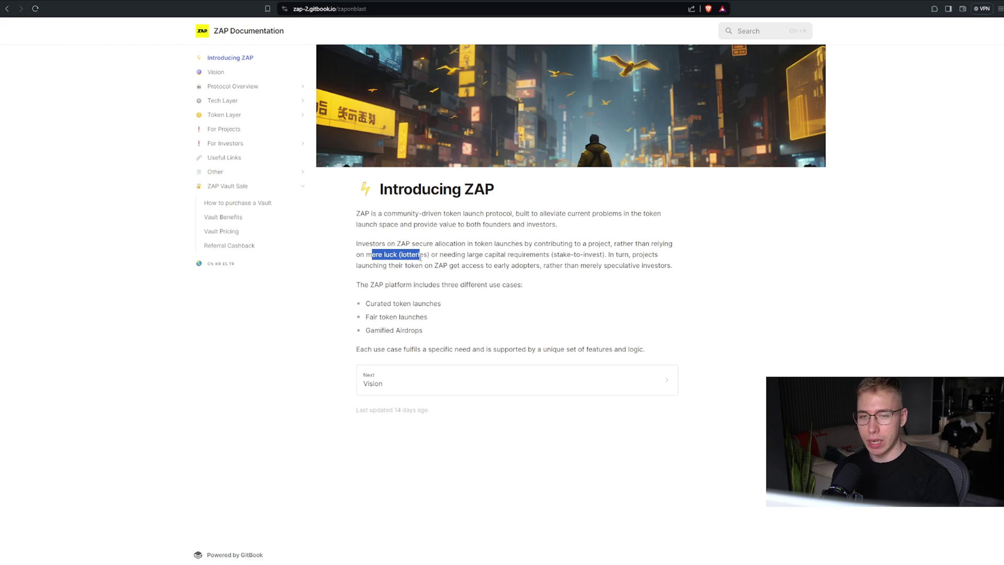
click(421, 256)
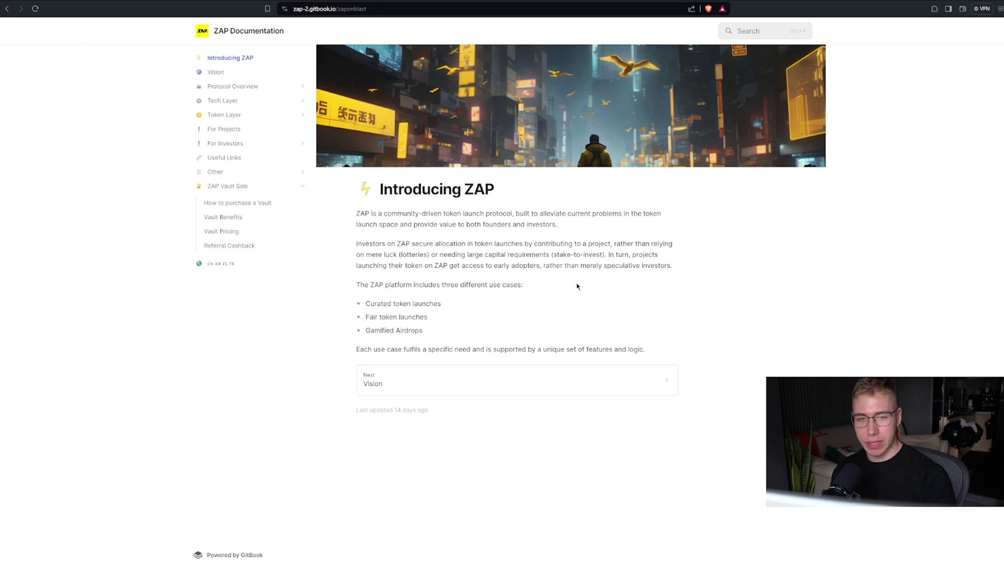
drag(534, 265, 677, 274)
Step: Open the Vision page and scroll through its Problems and Solution sections
click(665, 380)
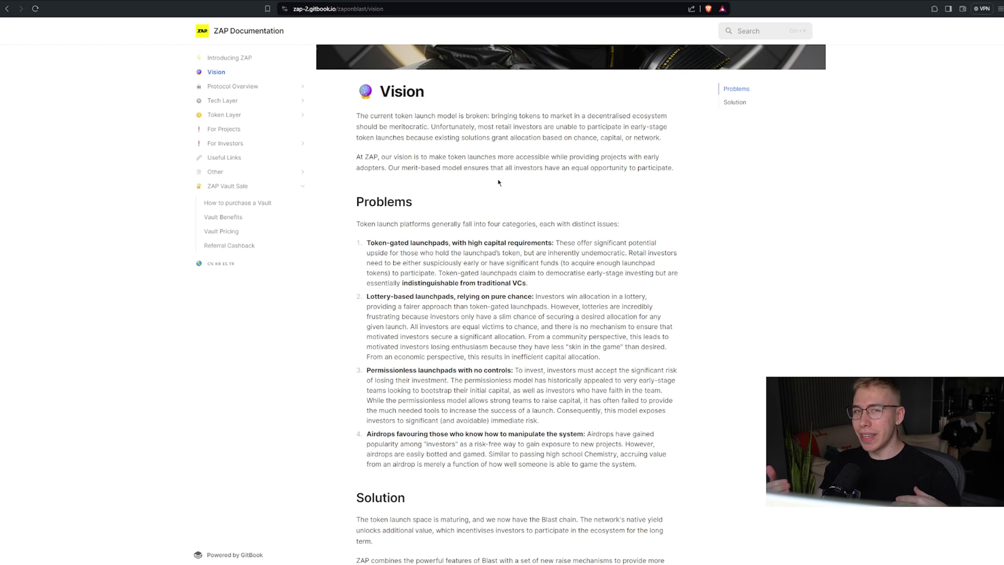
scroll(498, 182, down, 2)
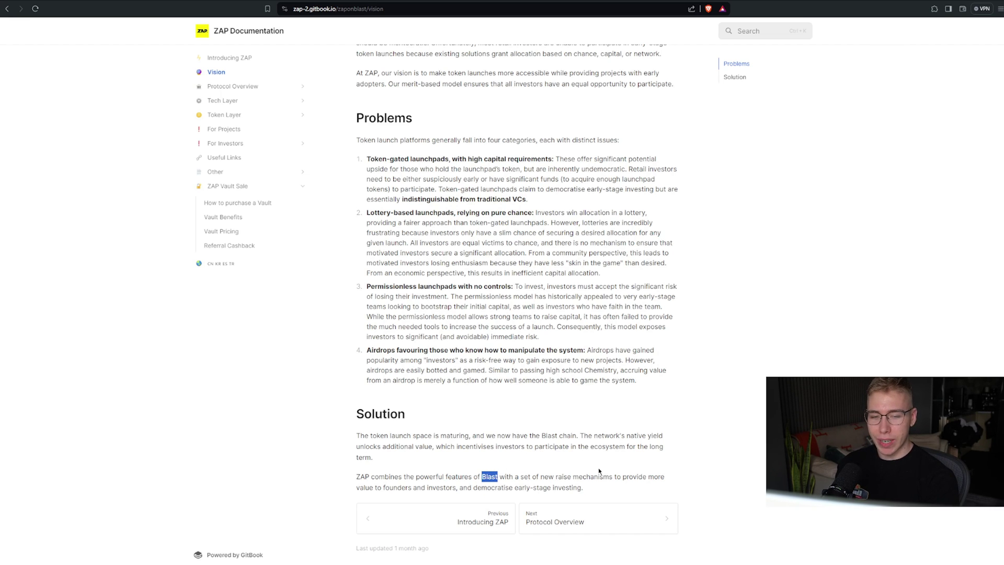
drag(592, 473, 583, 488)
scroll(584, 488, up, 10)
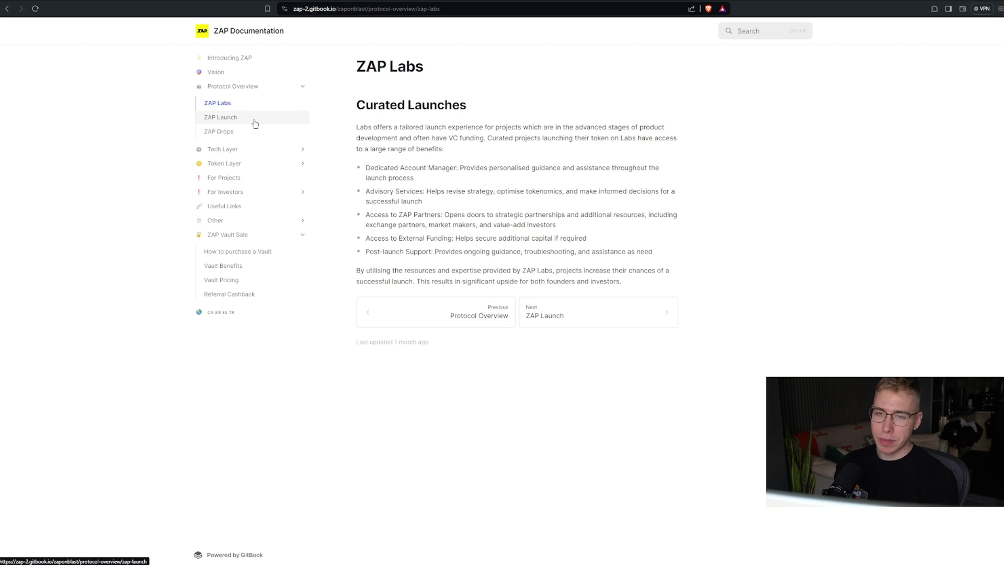
Step: Page through ZAP Launch, ZAP Drops, the four Tech Layer pages and Tokenomics
click(255, 123)
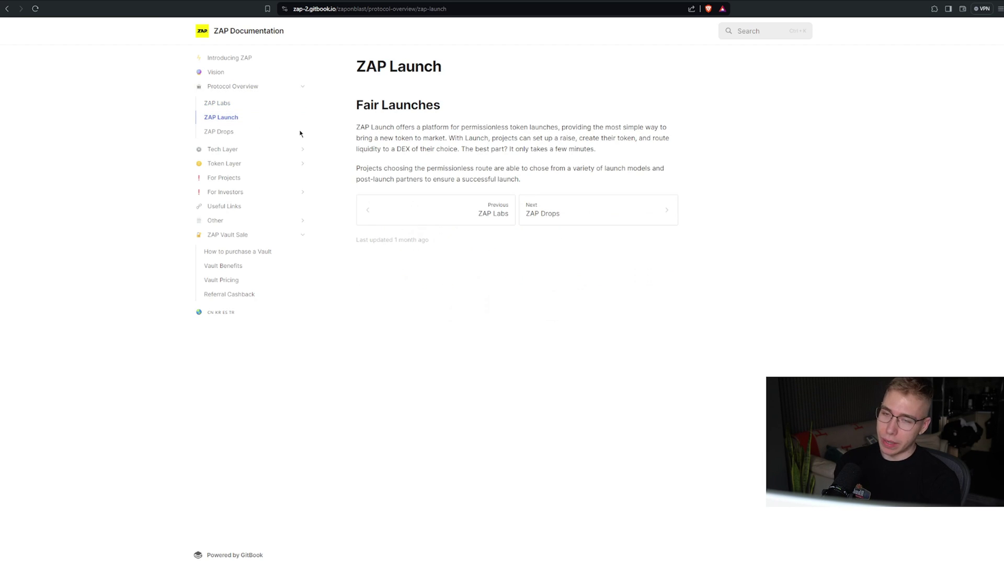
click(258, 131)
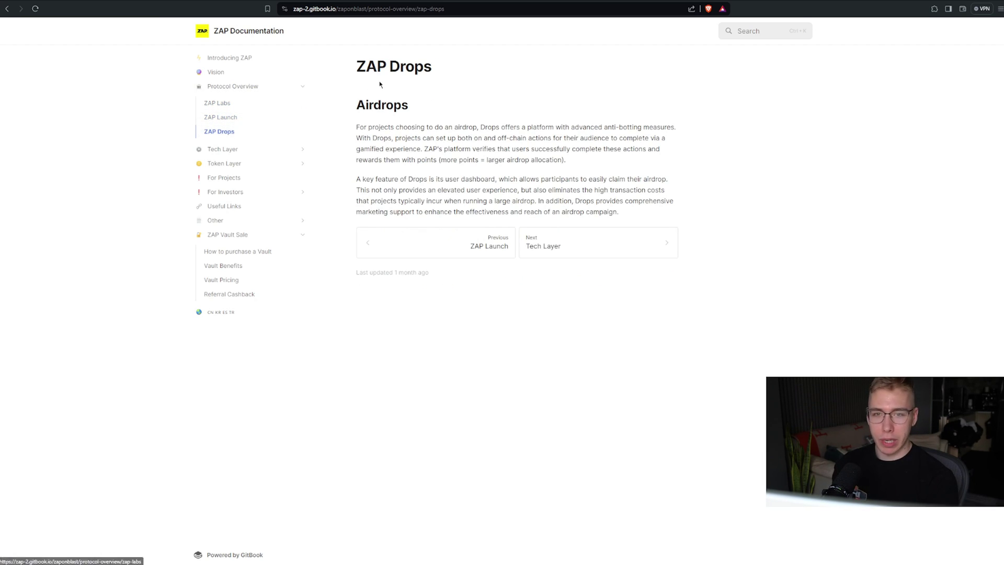
click(222, 150)
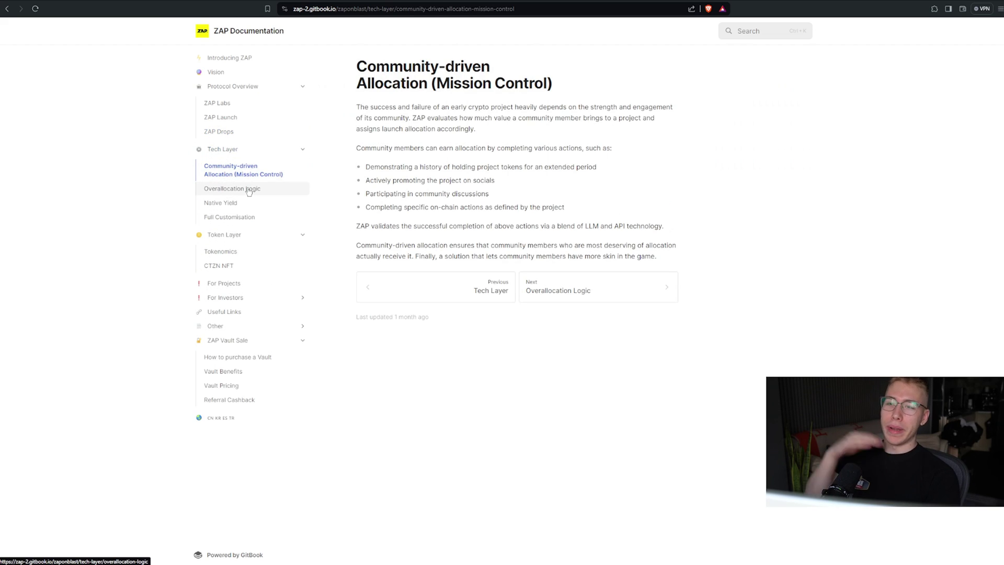
click(249, 189)
click(233, 203)
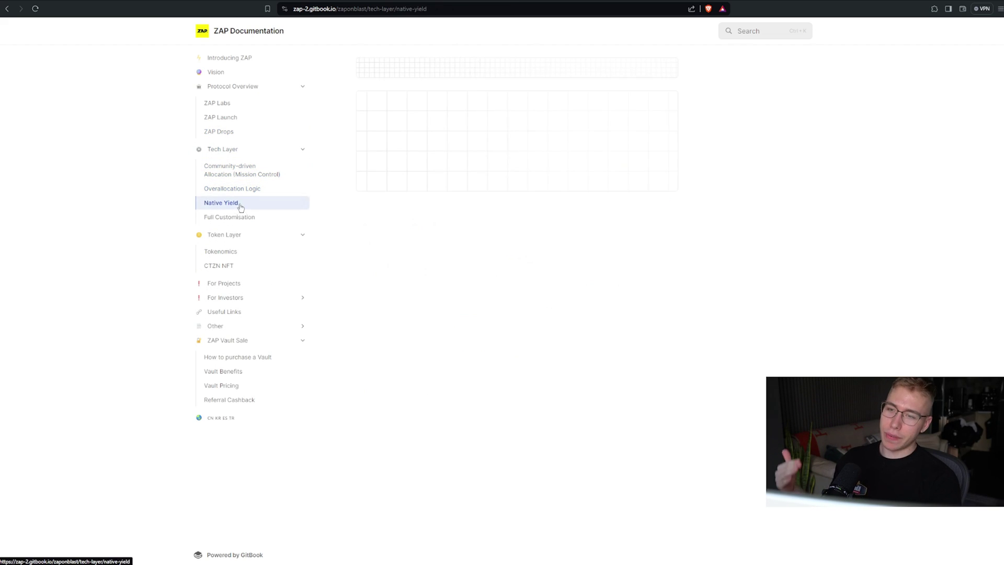
click(230, 217)
click(246, 253)
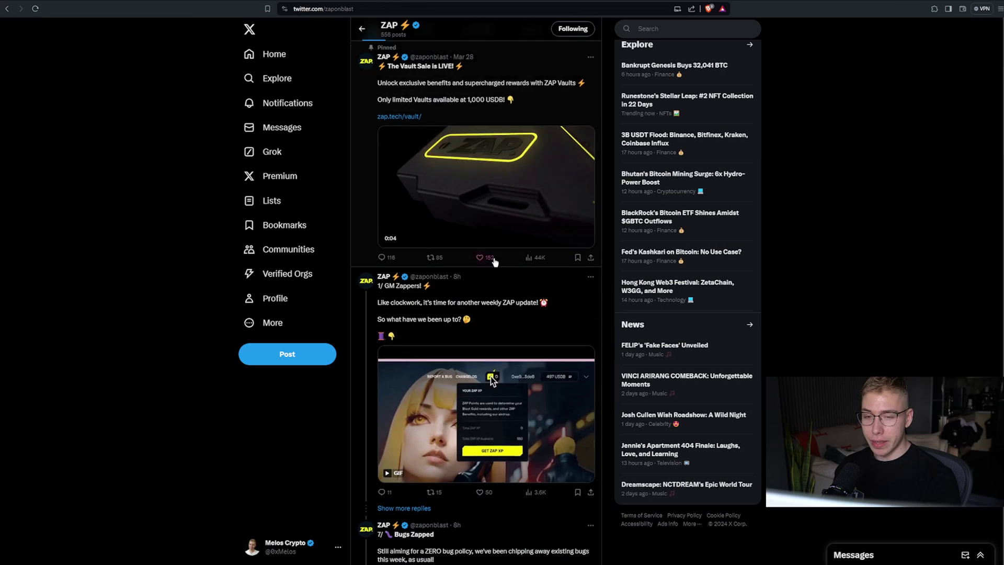
scroll(491, 260, down, 3)
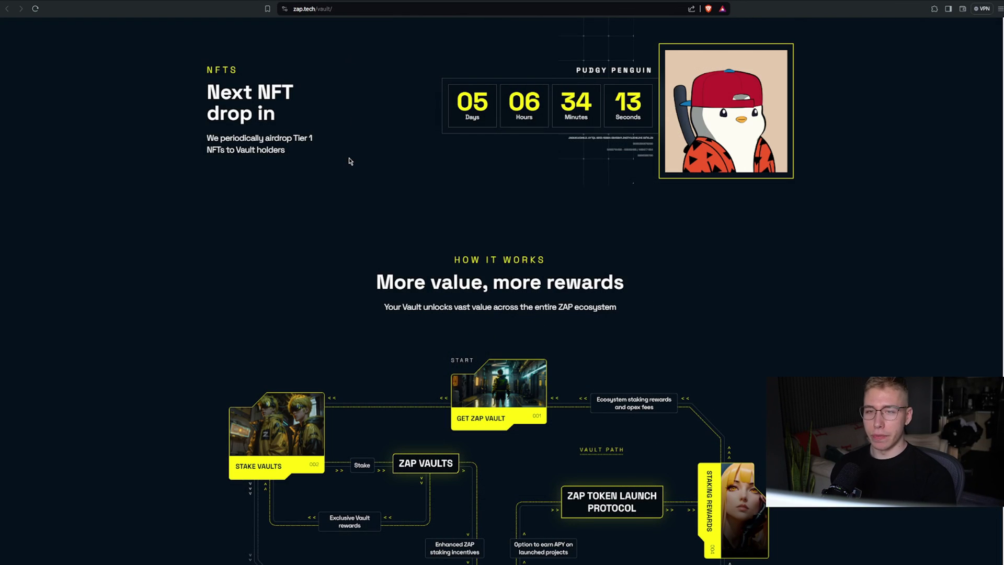
Step: Highlight the 'Tier 1 NFTs to Vault holders' line, then scroll to the vault rewards diagram
scroll(329, 139, up, 2)
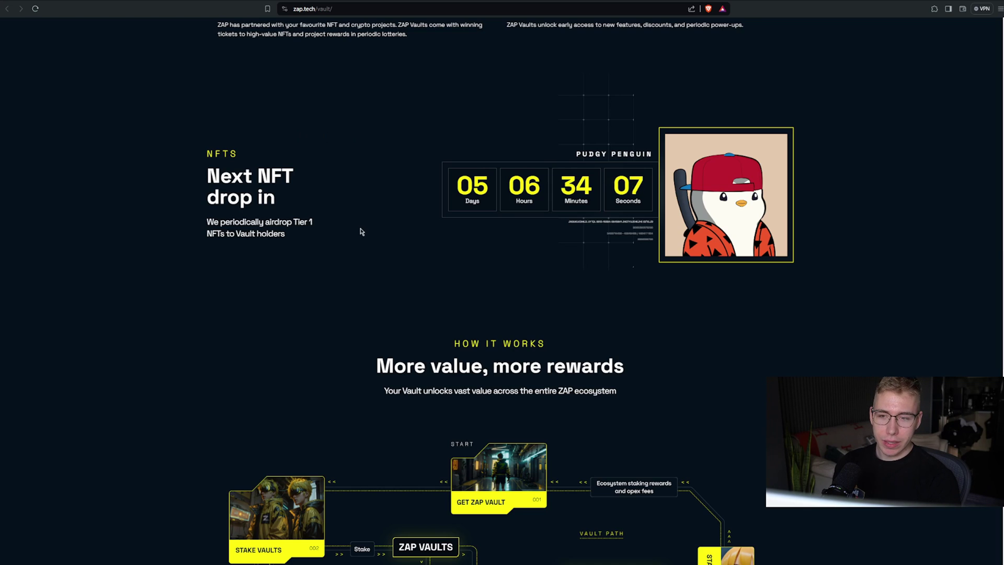
drag(296, 217, 316, 235)
click(319, 238)
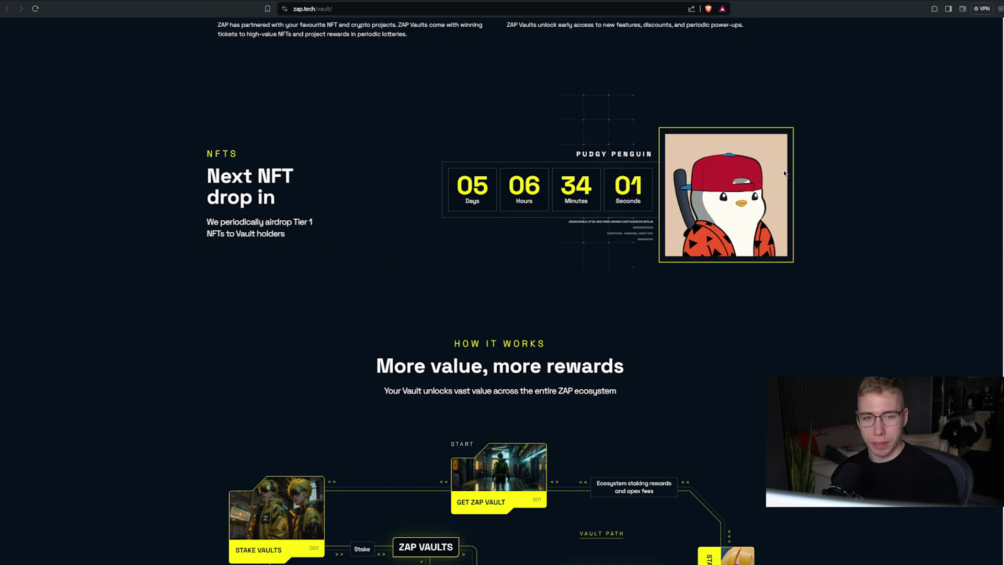
scroll(389, 272, down, 5)
scroll(396, 191, down, 1)
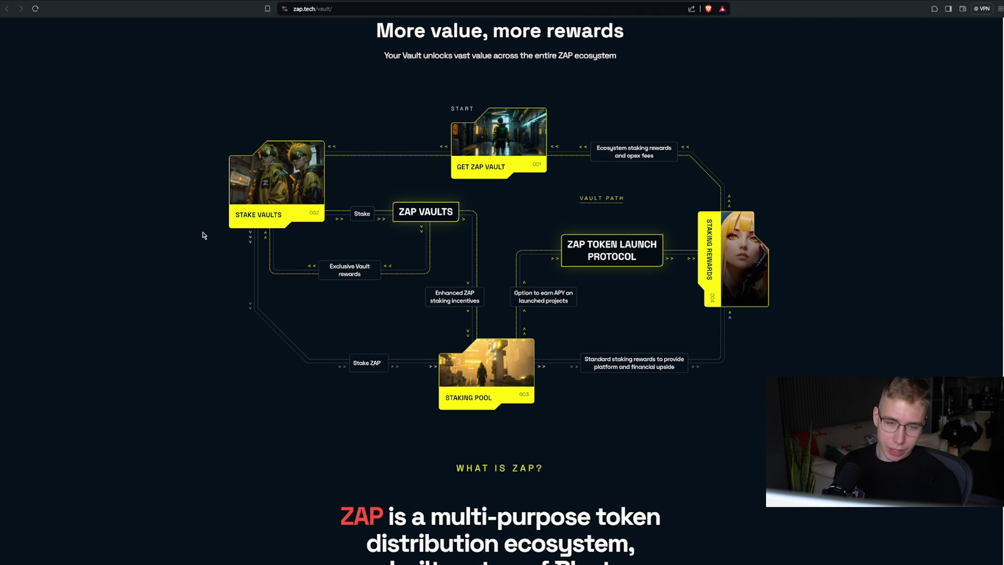
scroll(220, 241, down, 5)
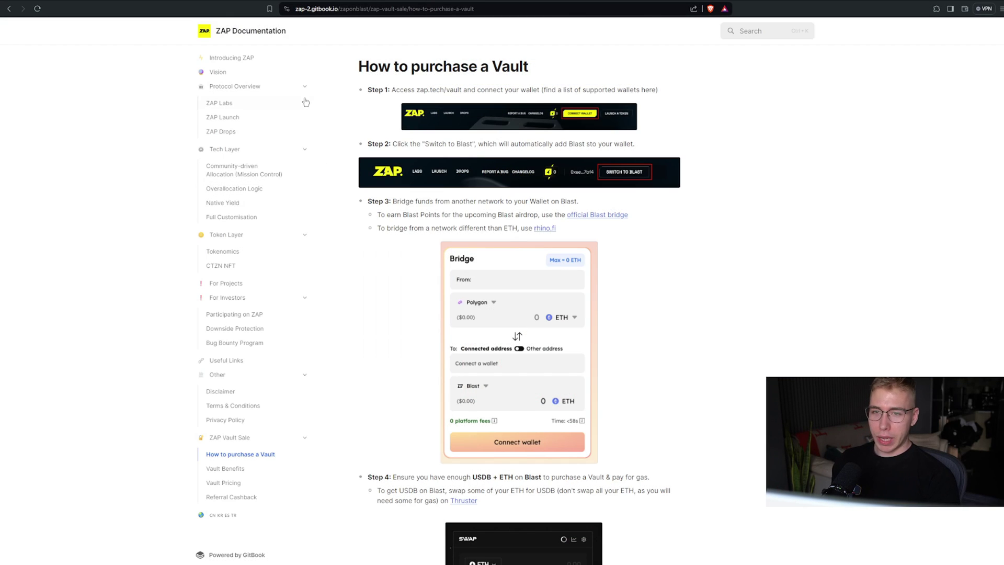
scroll(366, 148, down, 20)
scroll(366, 209, up, 5)
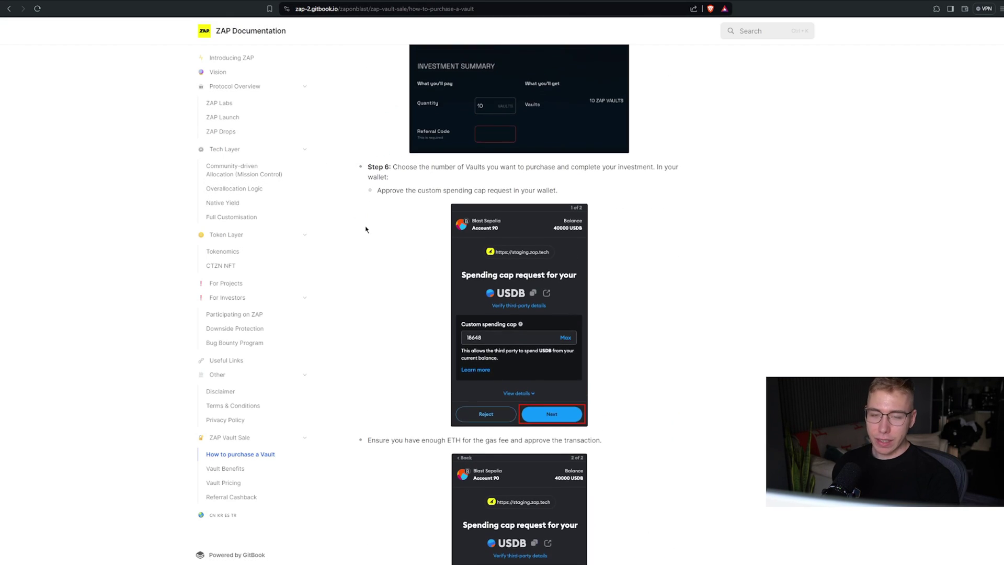
scroll(366, 229, up, 20)
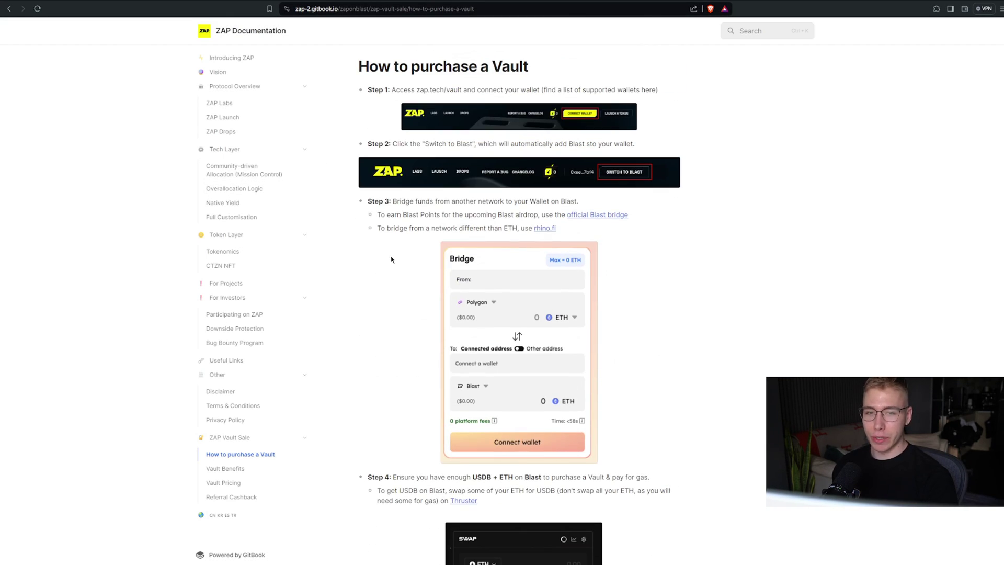
drag(496, 215, 584, 215)
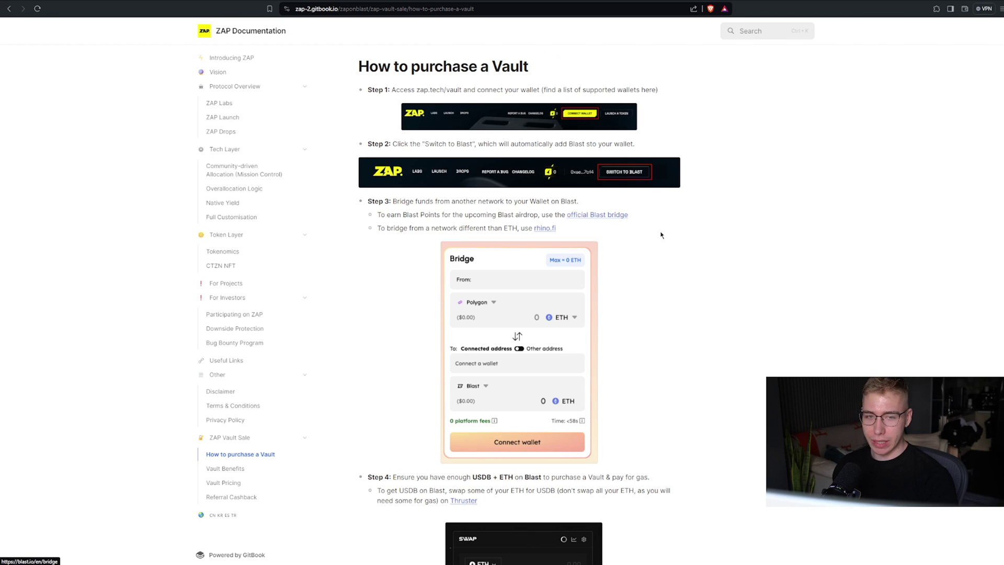
drag(397, 214, 538, 215)
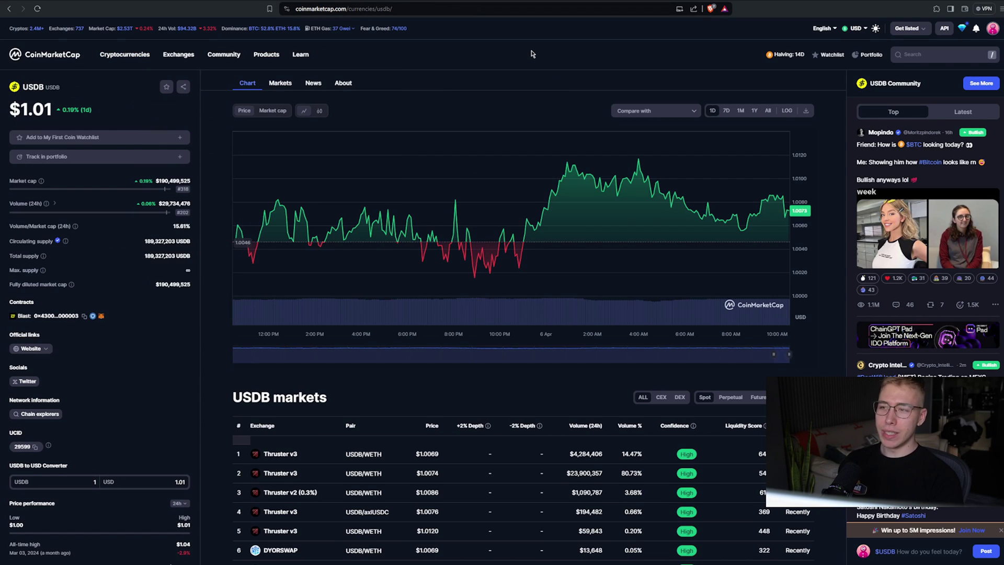
Step: Scroll down to the USDB markets table, led by USDB/WETH on Thruster v3
scroll(570, 463, down, 5)
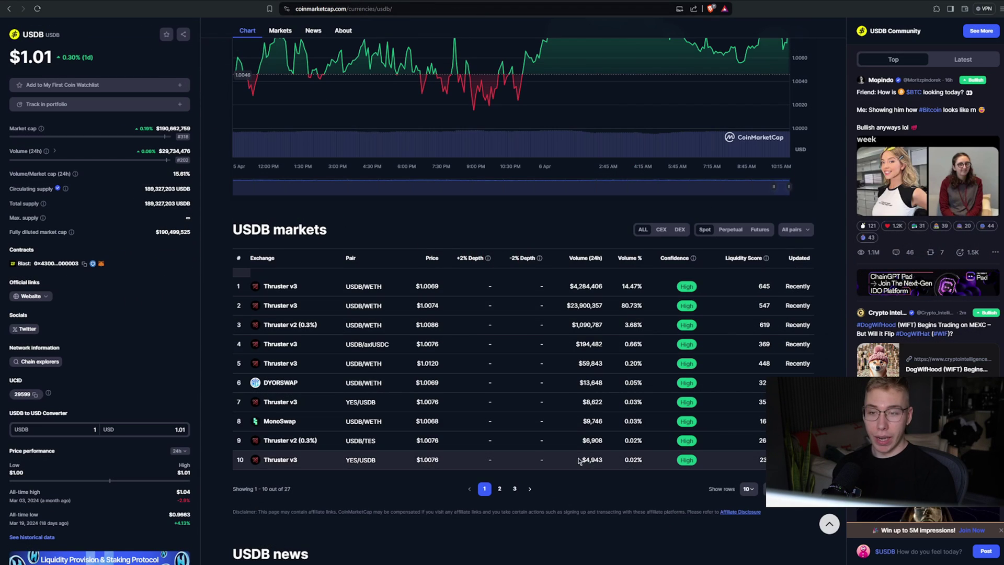
scroll(558, 453, down, 1)
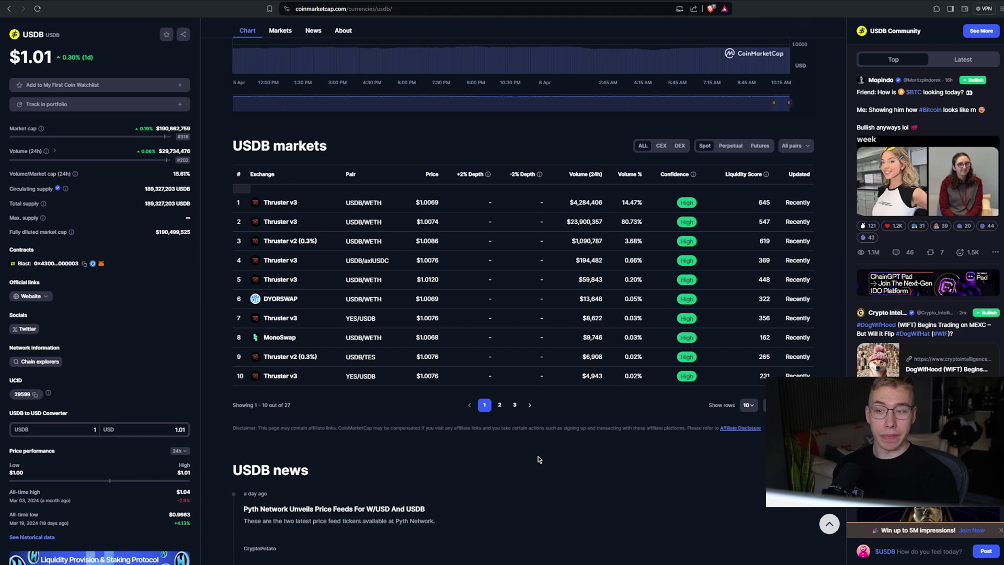
scroll(486, 192, up, 1)
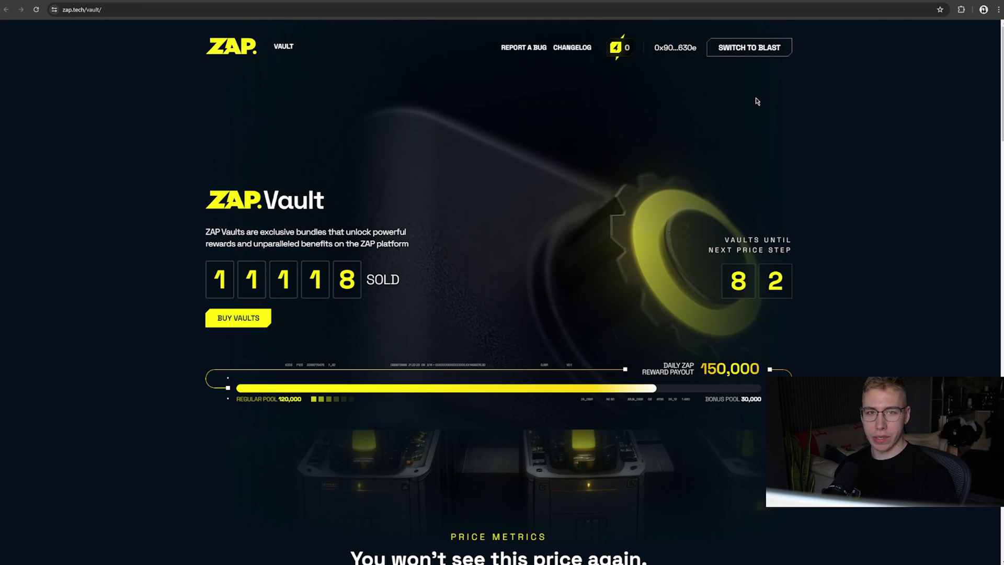
Step: Switch the MetaMask wallet from BNB Chain to Blast and dismiss the confirmation notice
click(749, 47)
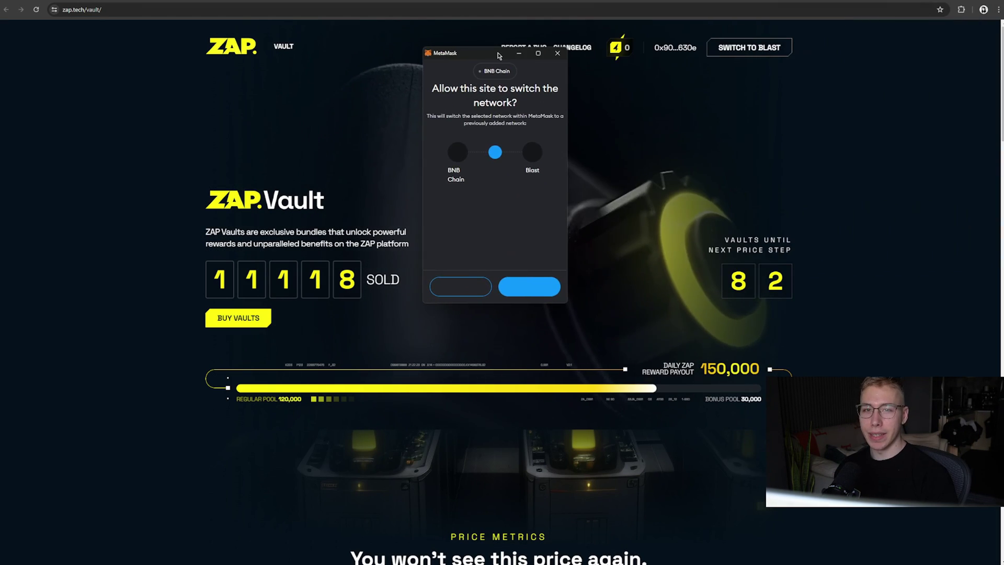
click(534, 291)
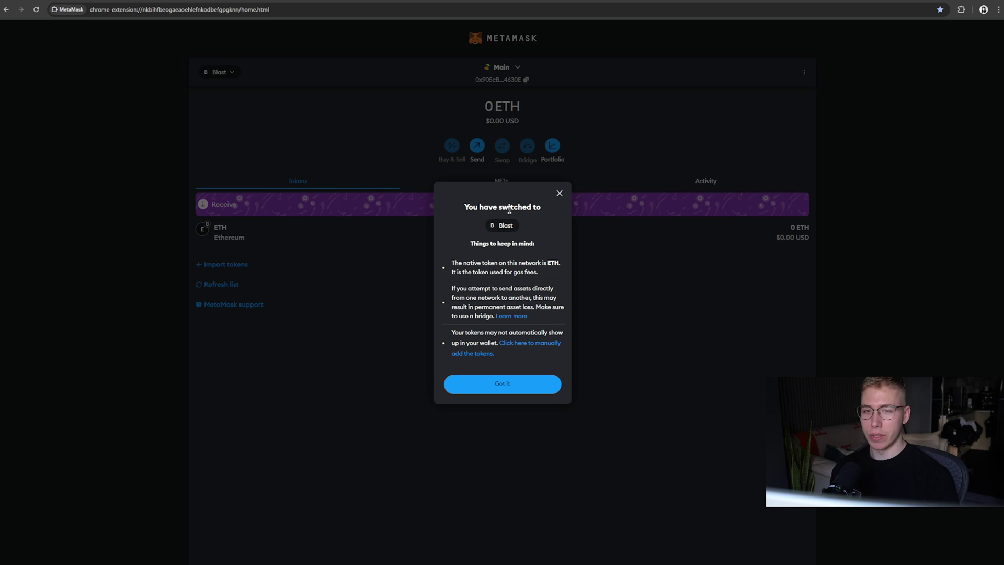
click(510, 387)
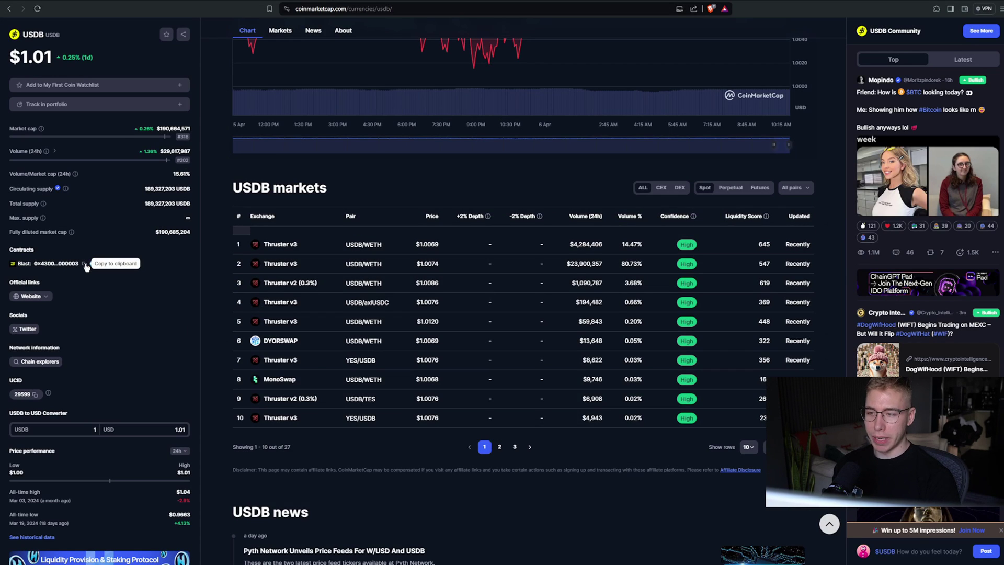
Step: Copy USDB's Blast contract address and import USDB as a token into MetaMask
click(85, 264)
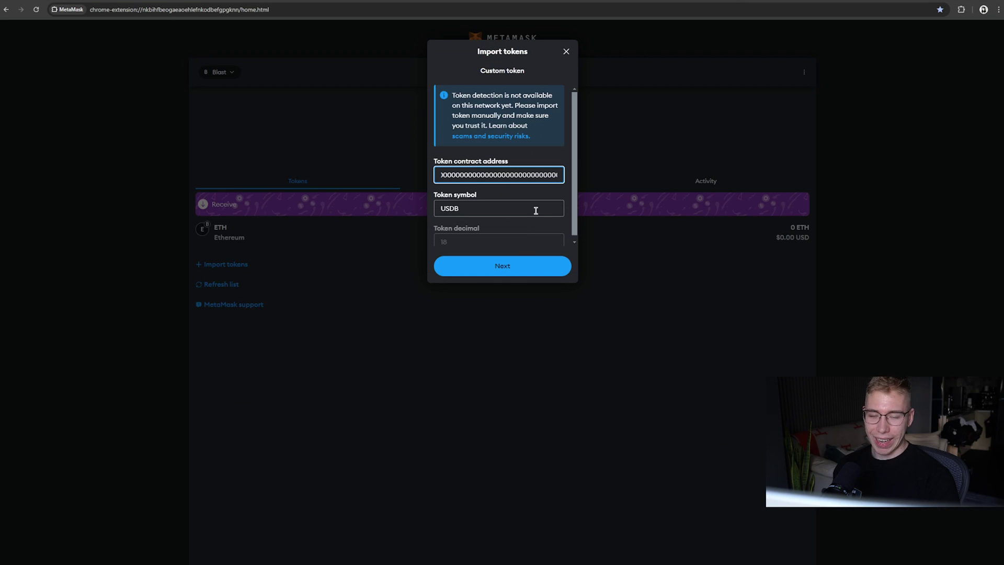
click(510, 268)
click(541, 263)
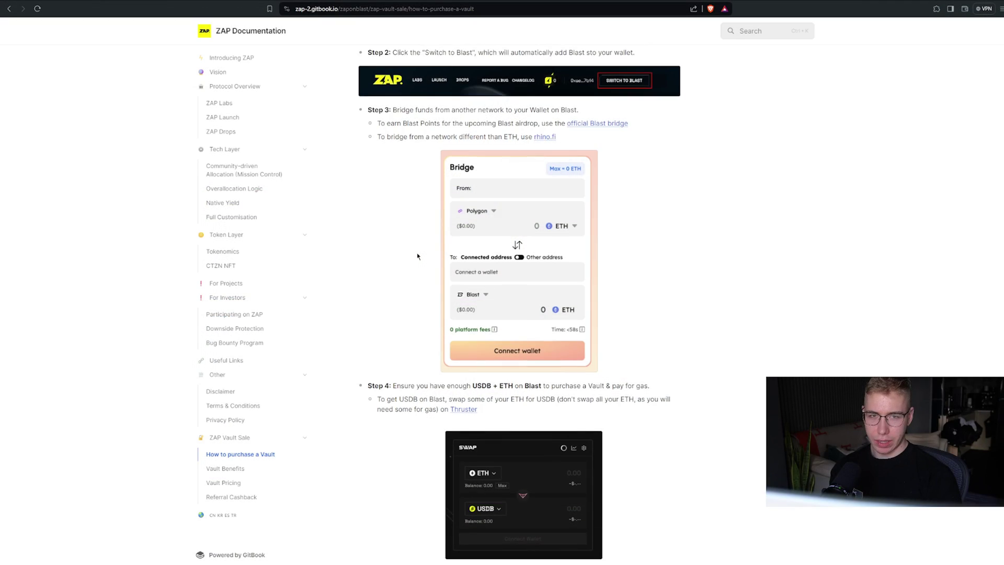
scroll(417, 250, down, 1)
Step: Follow the guide's Step 3 rhino.fi link and choose Arbitrum One as the source network
scroll(420, 242, up, 1)
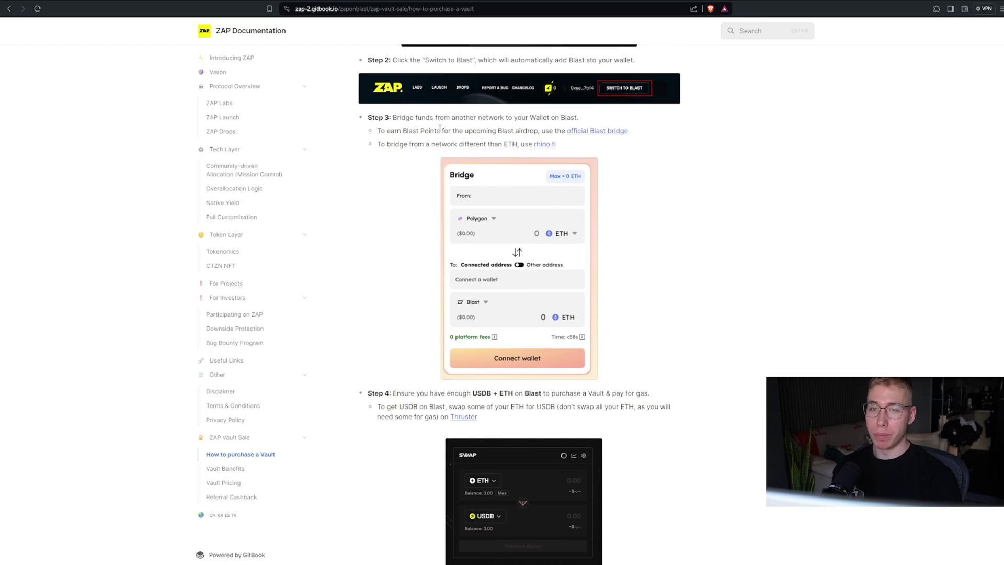
drag(440, 118, 573, 118)
click(607, 122)
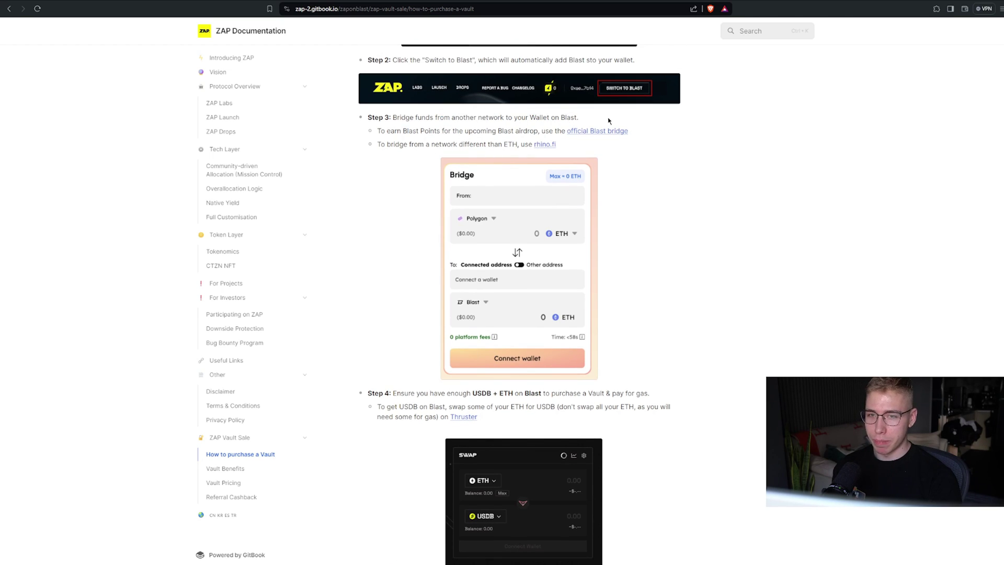
drag(381, 145, 514, 145)
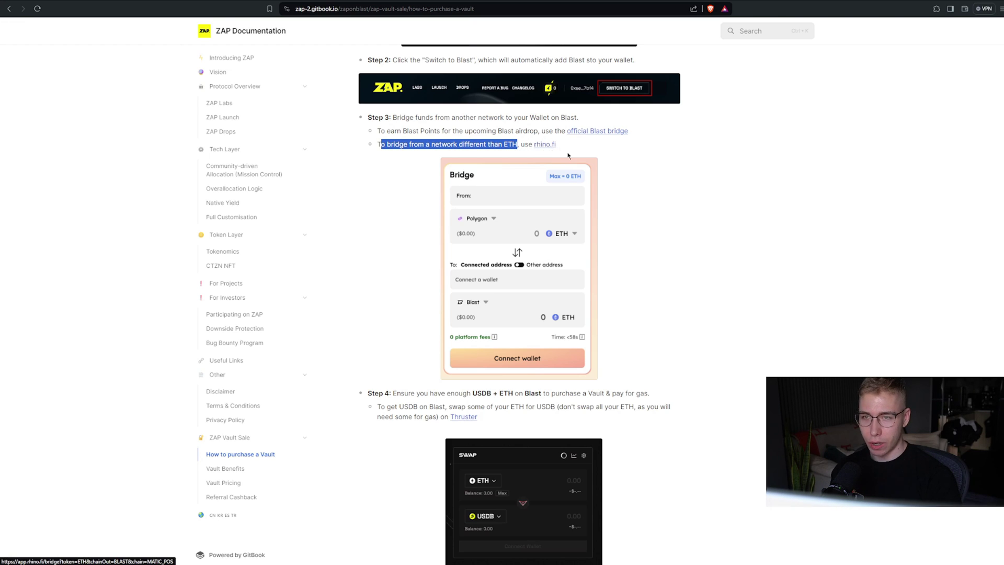
click(537, 145)
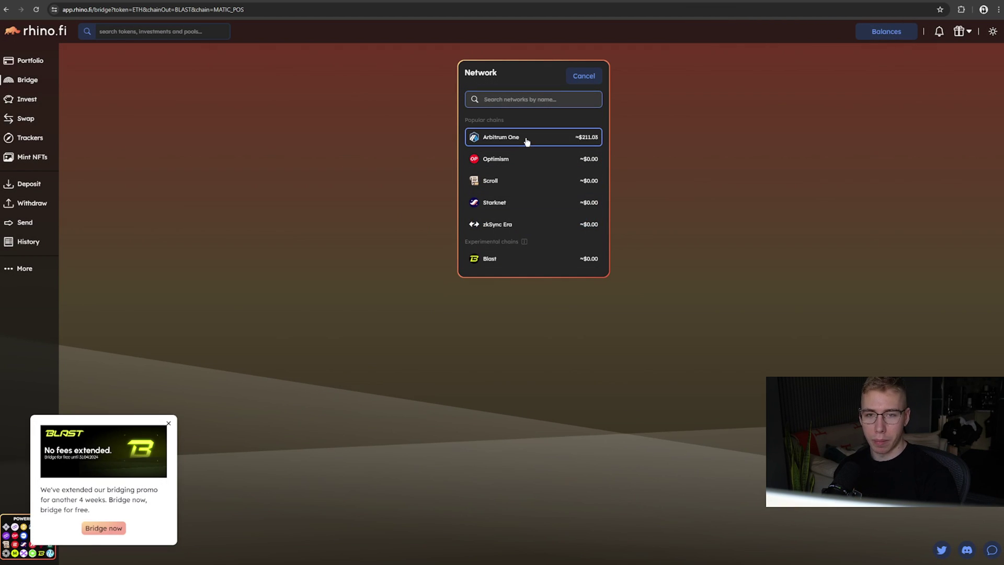
click(527, 142)
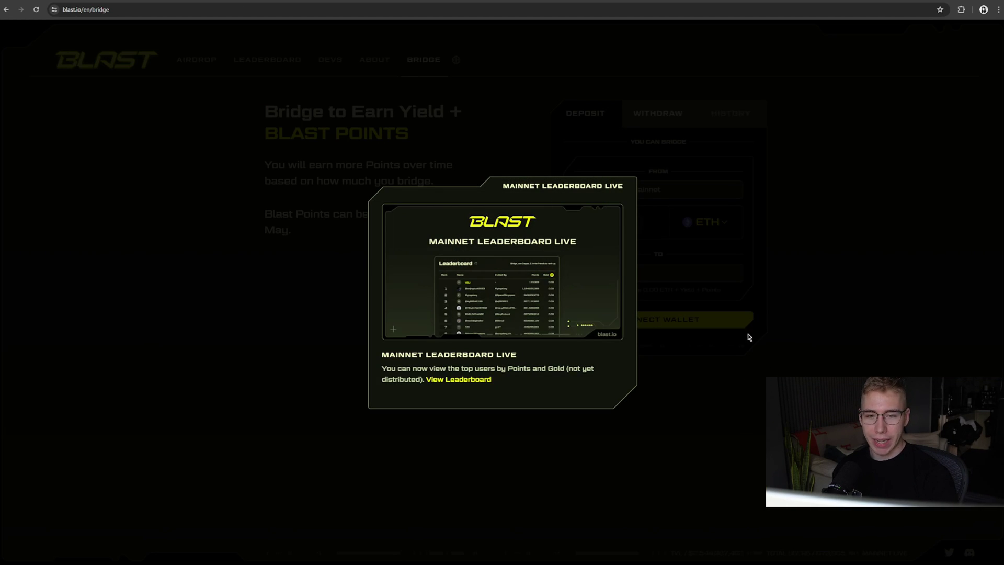
Step: Close the leaderboard popup on blast.io/bridge and review the Ethereum Mainnet source network
click(699, 242)
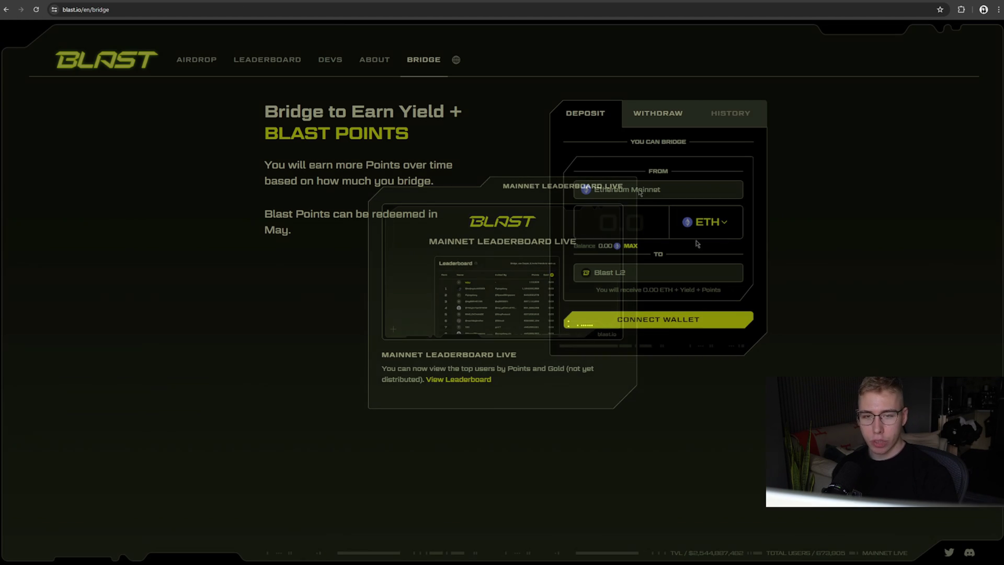
drag(666, 191, 596, 196)
click(883, 207)
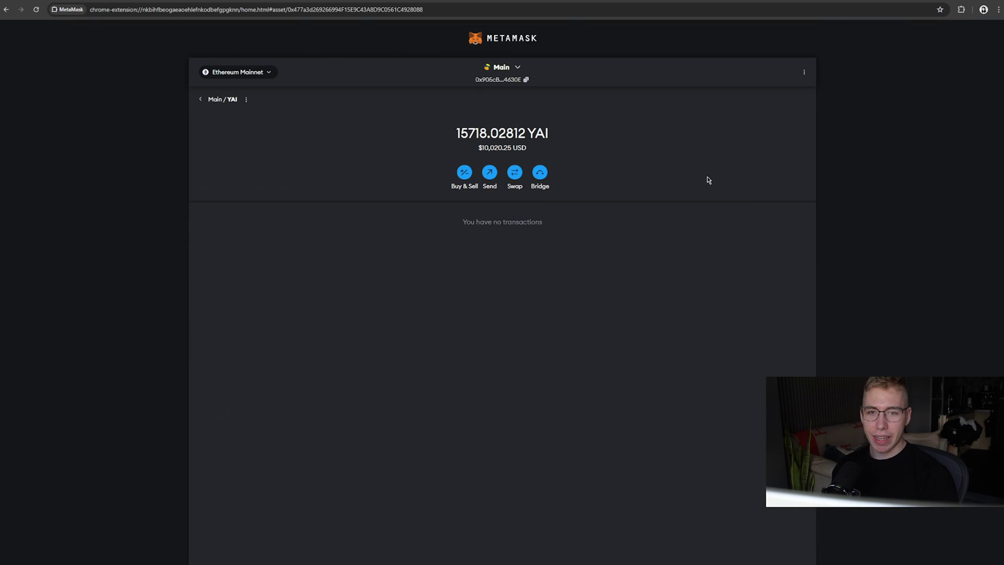
drag(529, 131, 552, 135)
click(587, 152)
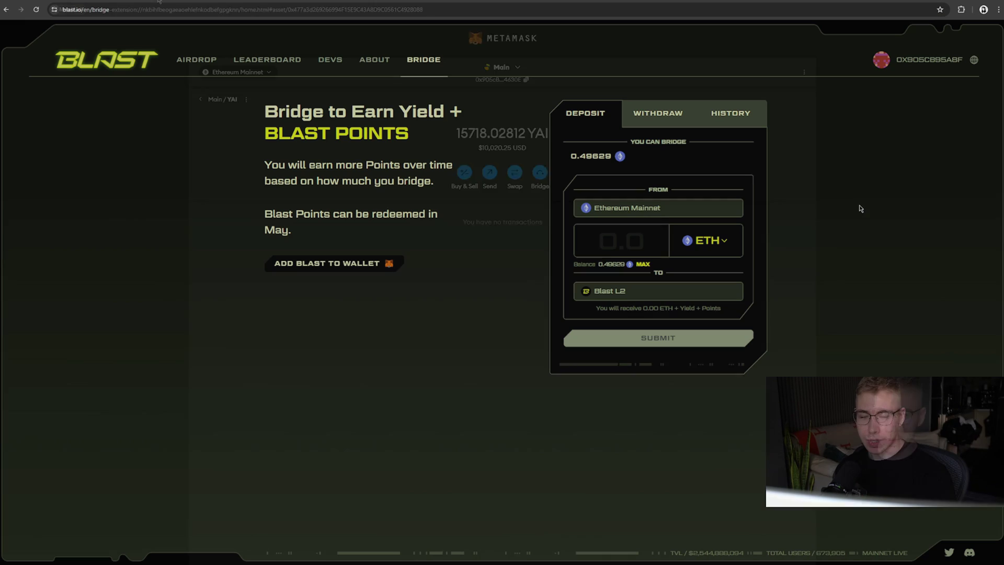
Step: Bridge 0.45 ETH from Ethereum Mainnet to Blast and confirm the deposit in MetaMask
click(607, 236)
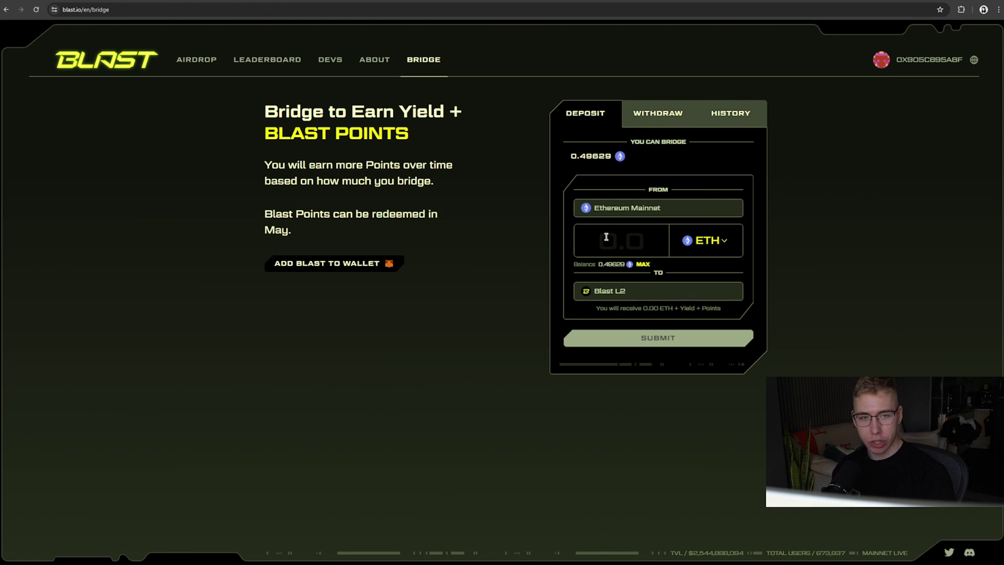
text(0.45)
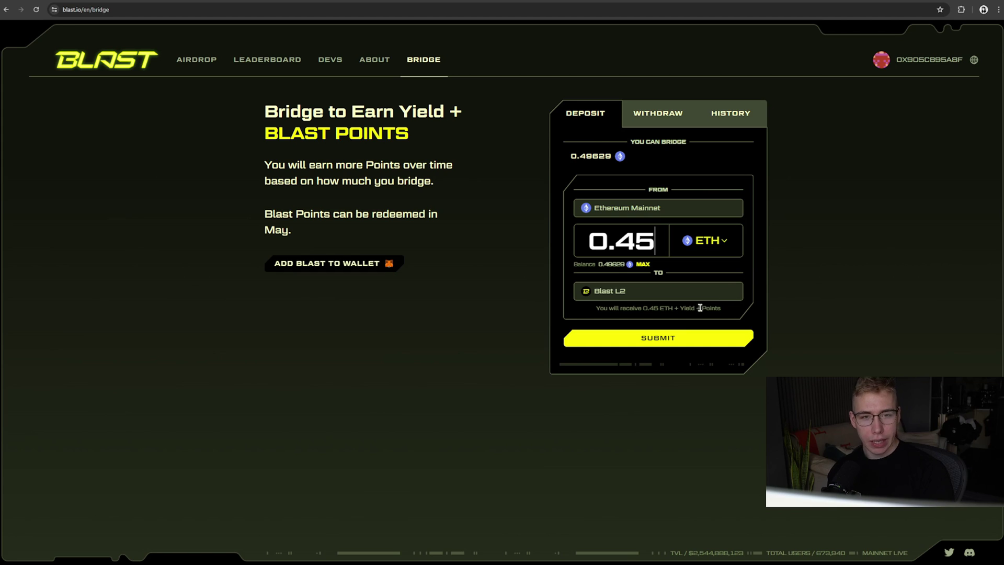
drag(679, 308, 702, 308)
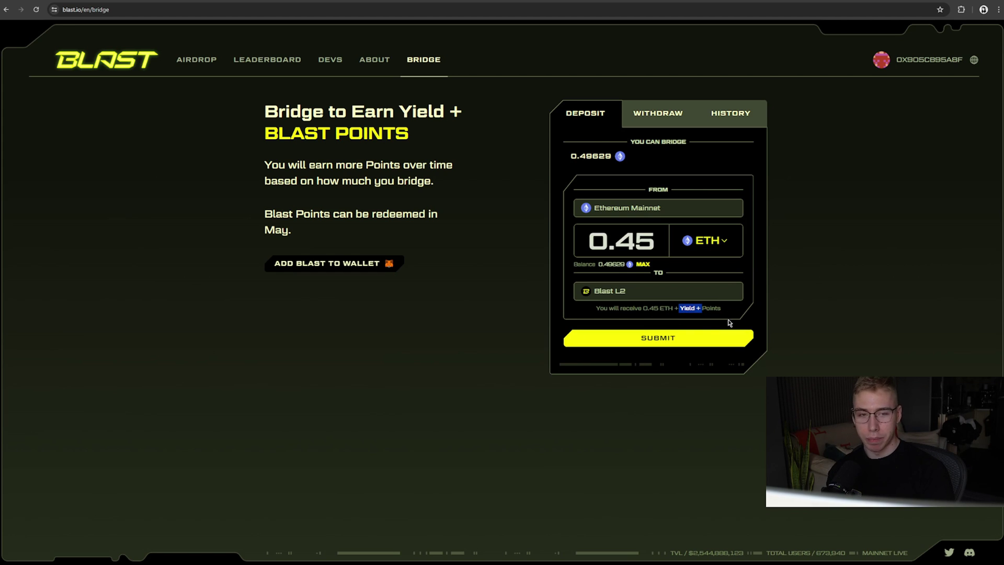
click(694, 339)
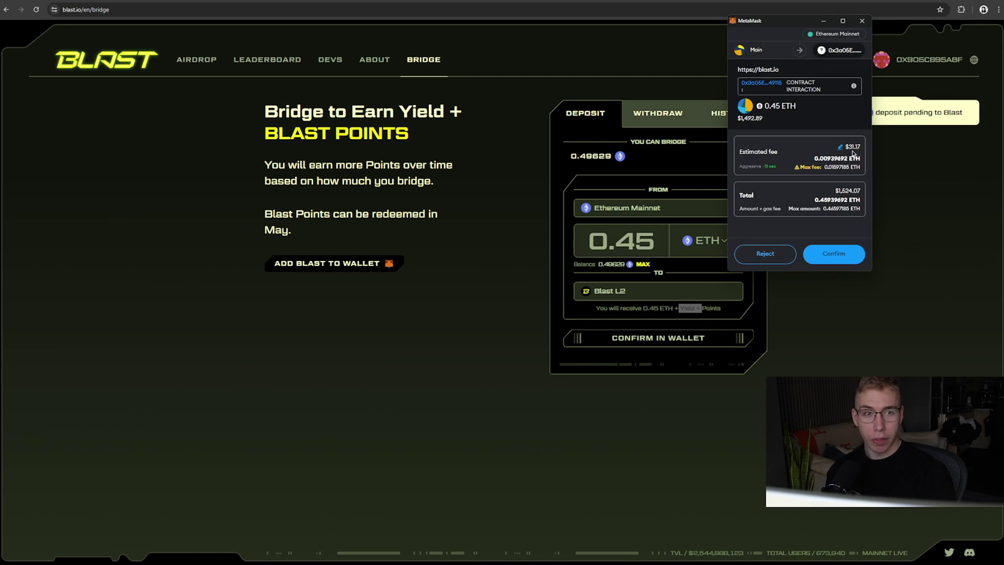
click(850, 261)
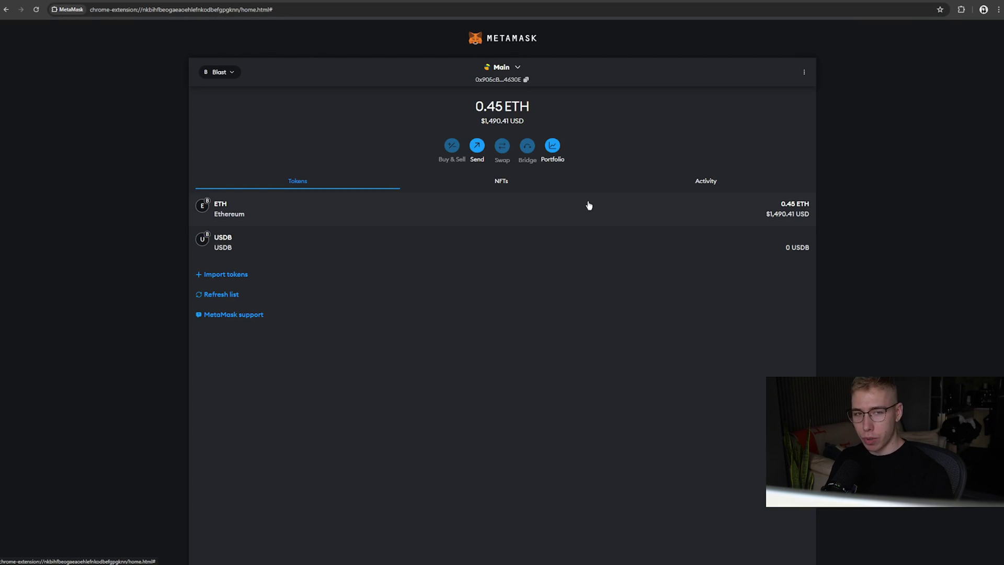
Step: Open Thruster from the ZAP docs and connect the MetaMask wallet
click(264, 1)
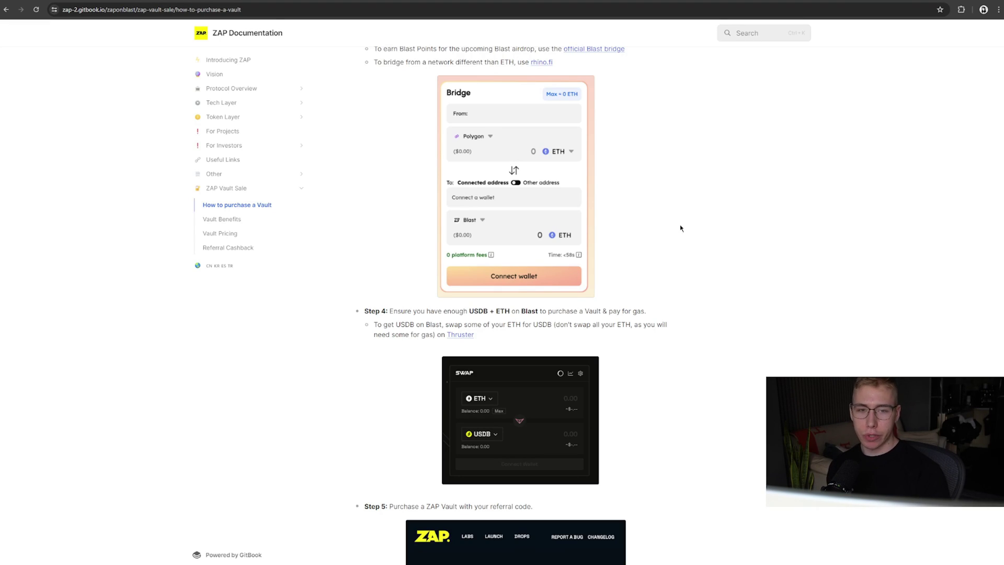
click(464, 335)
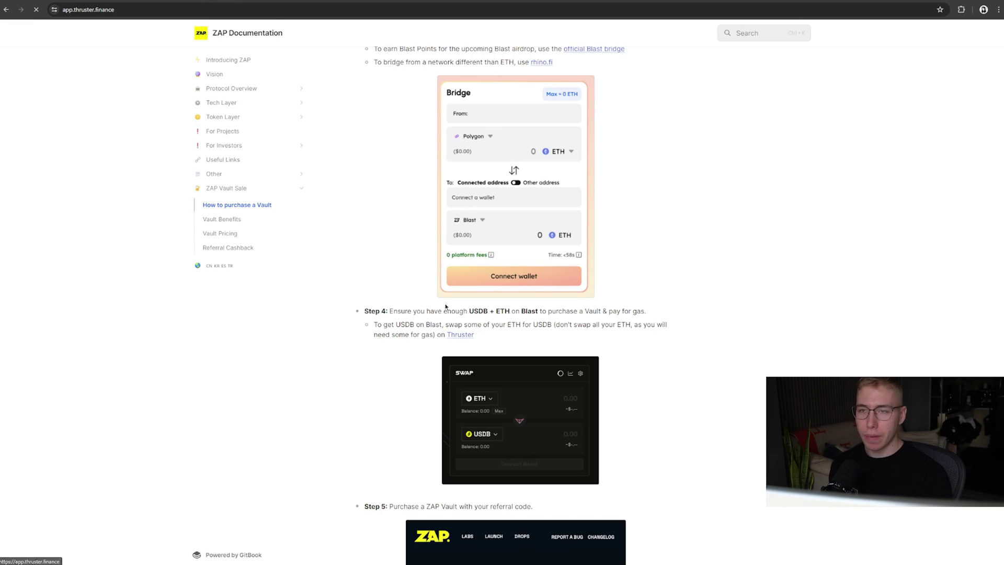
click(939, 32)
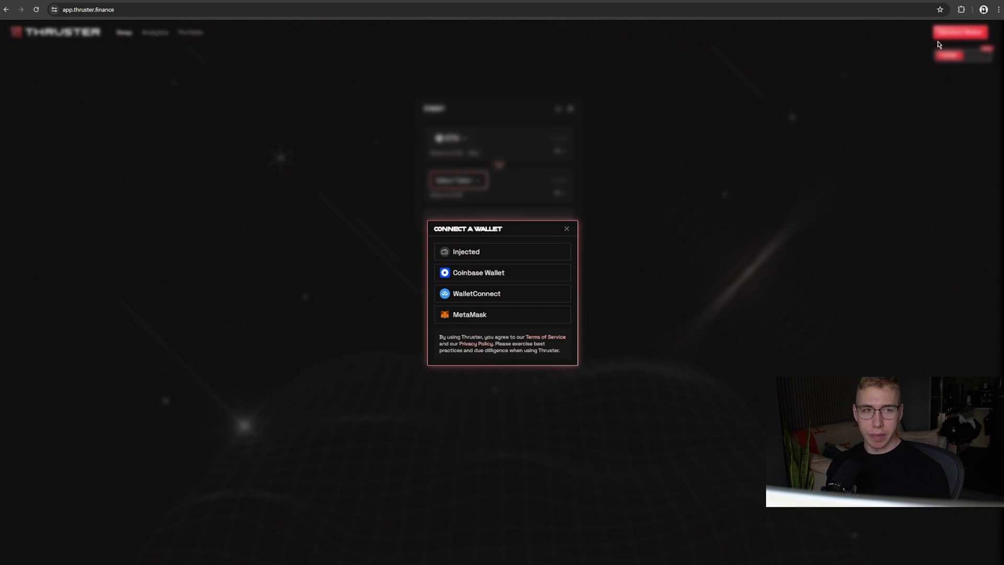
click(474, 315)
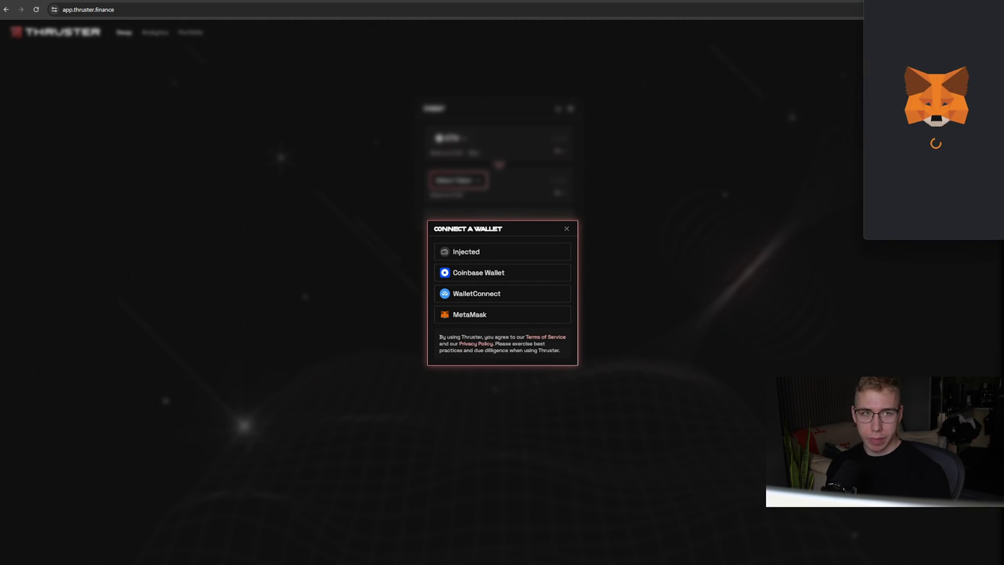
click(588, 298)
click(588, 298)
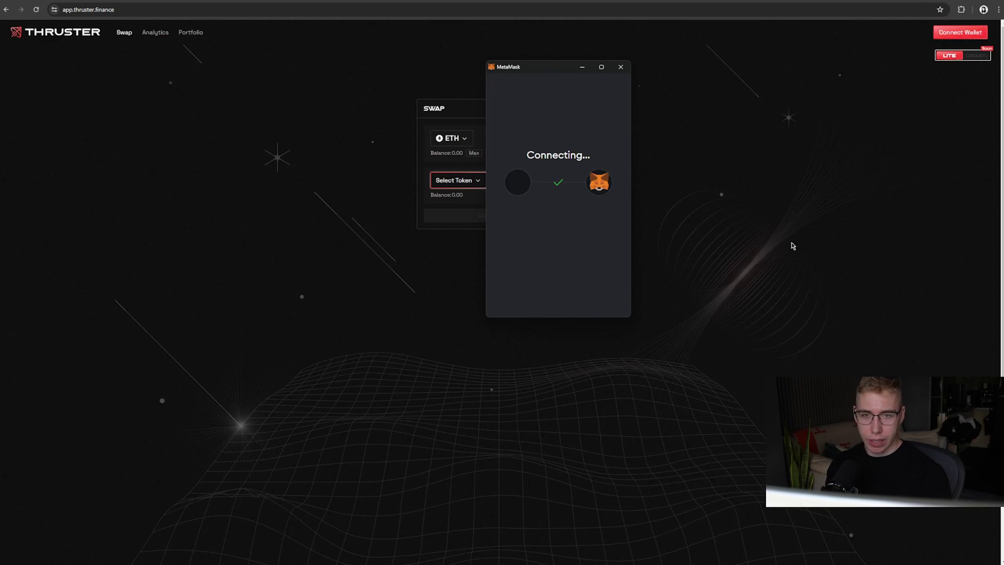
Step: Swap ETH for about 1,351.95 USDB with Aggressive gas, confirming in MetaMask
click(458, 180)
click(457, 291)
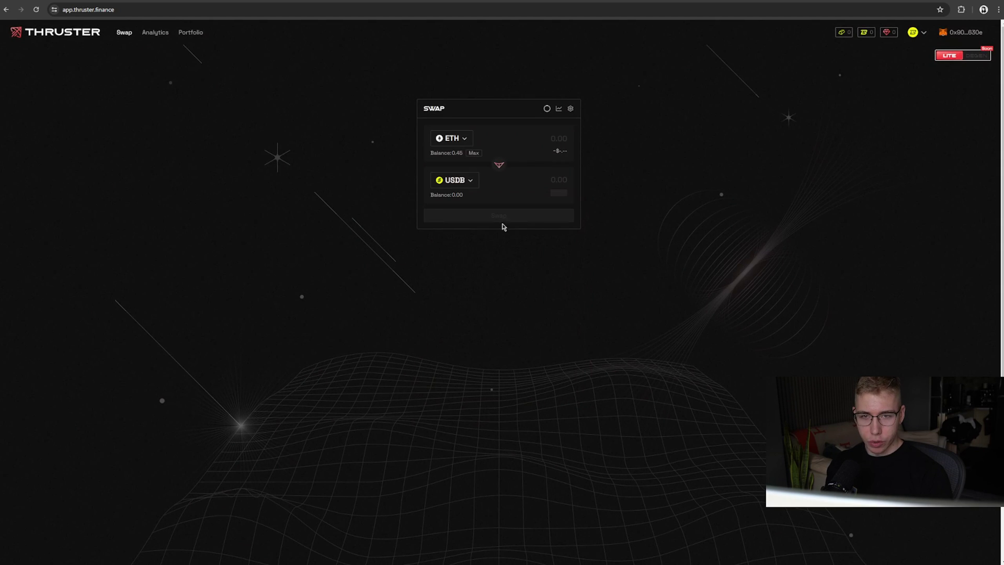
click(558, 138)
text(0.4)
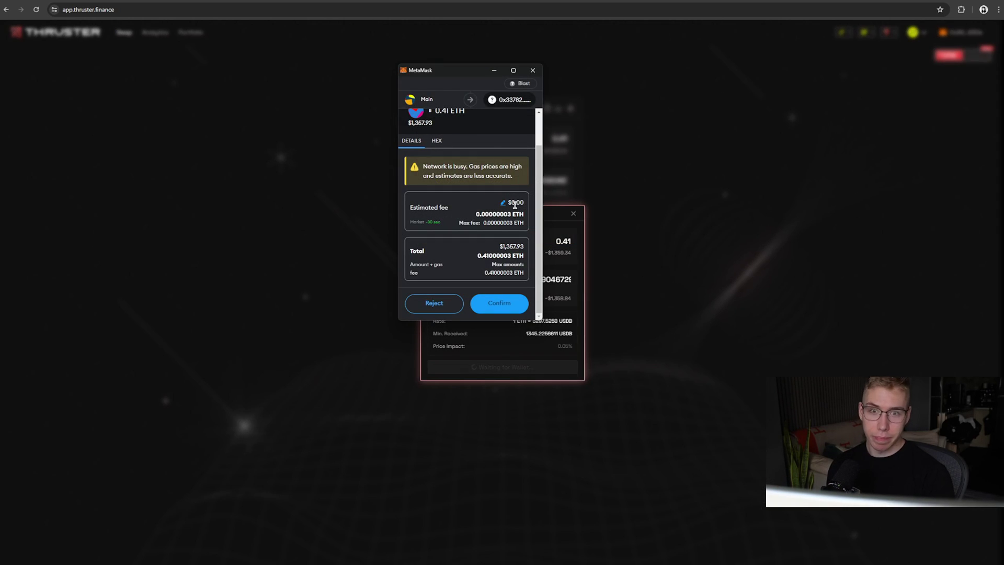
click(501, 204)
click(482, 191)
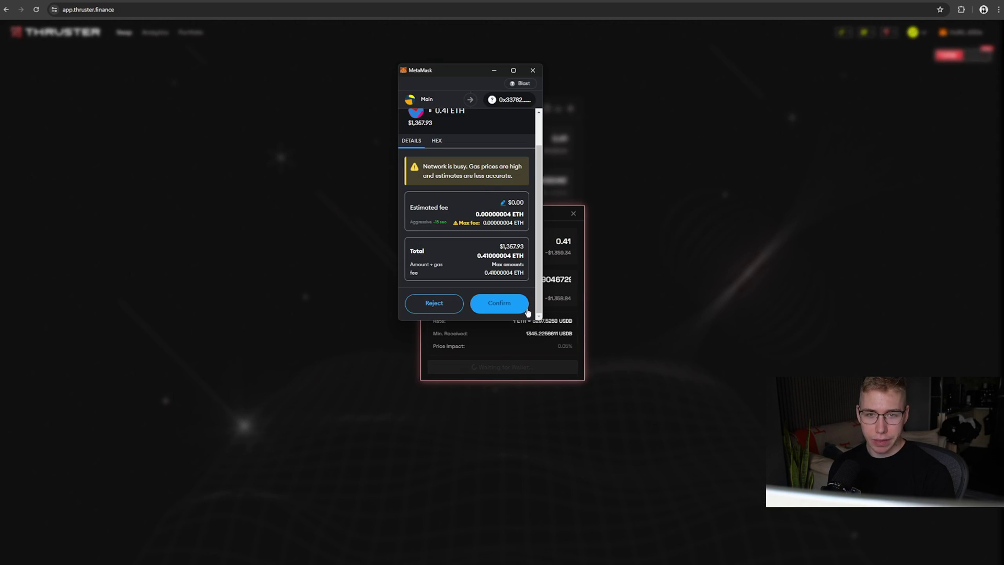
click(510, 305)
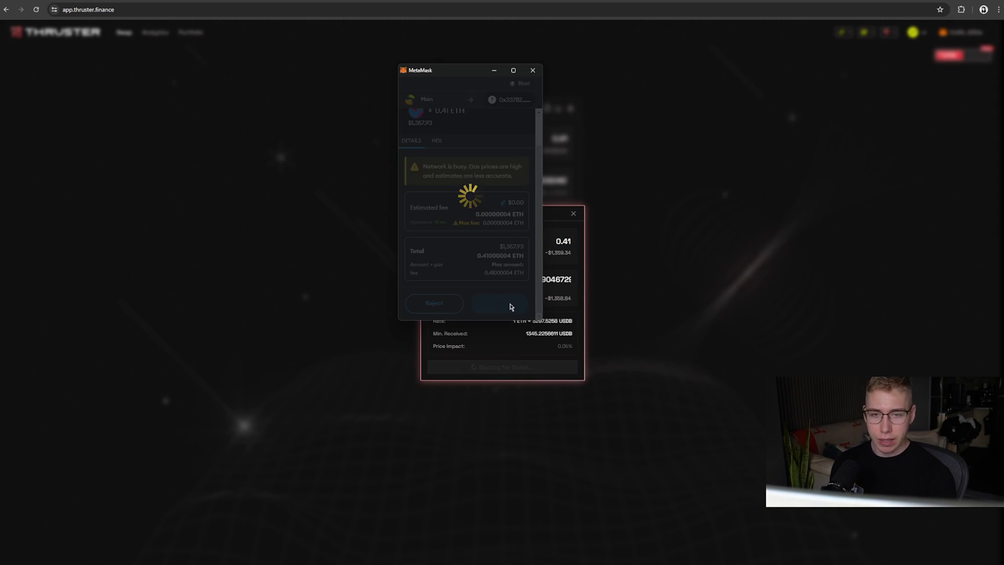
click(574, 214)
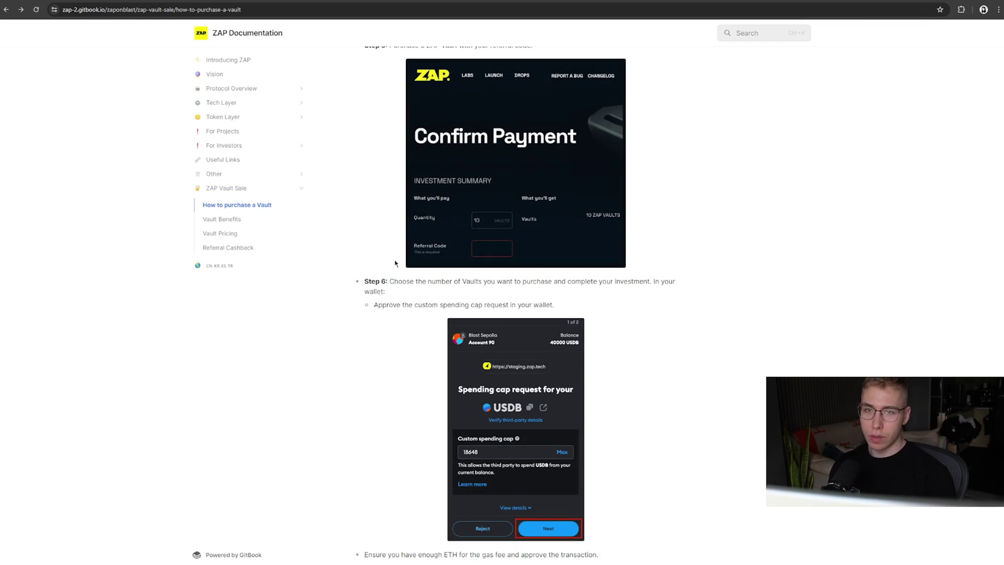
Step: Approve the 1,325 USDB spending cap and confirm the one-vault purchase in MetaMask
scroll(370, 121, up, 2)
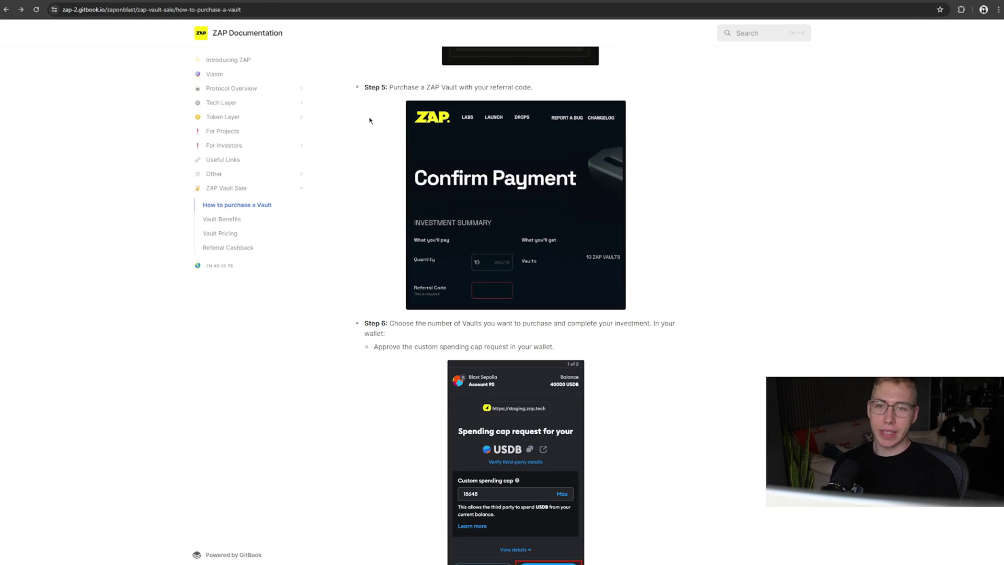
drag(404, 87, 516, 87)
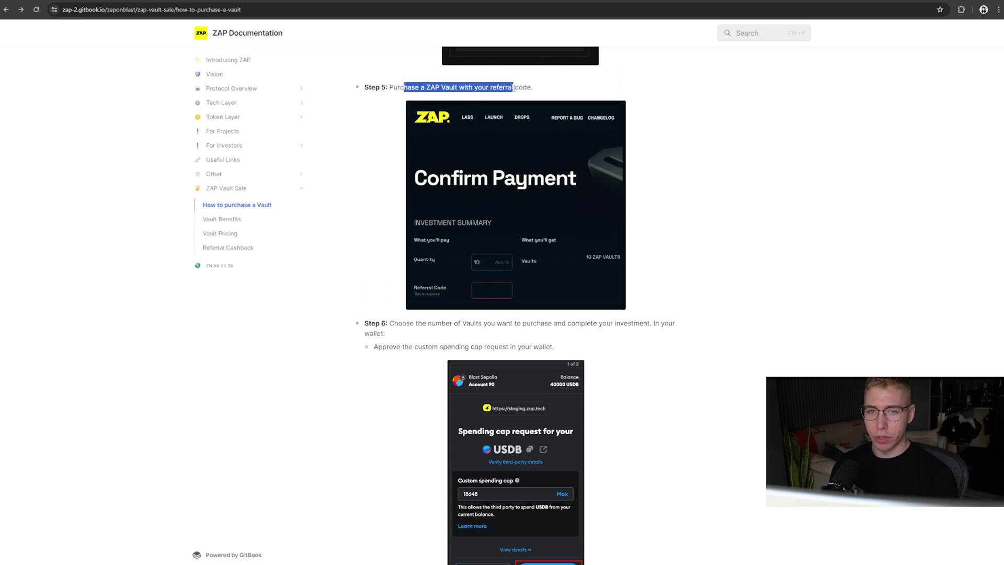
click(561, 92)
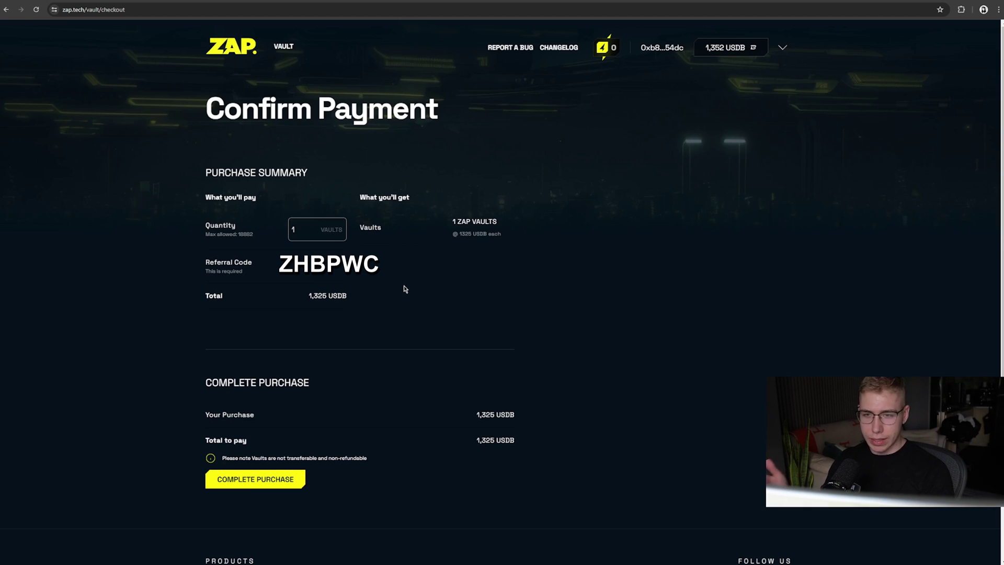
drag(927, 8, 401, 76)
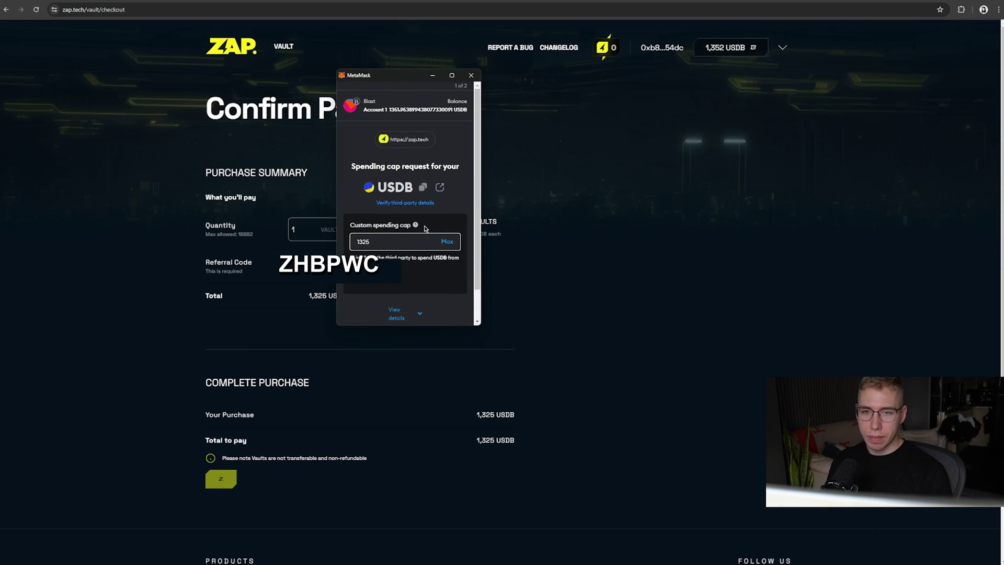
scroll(408, 242, down, 3)
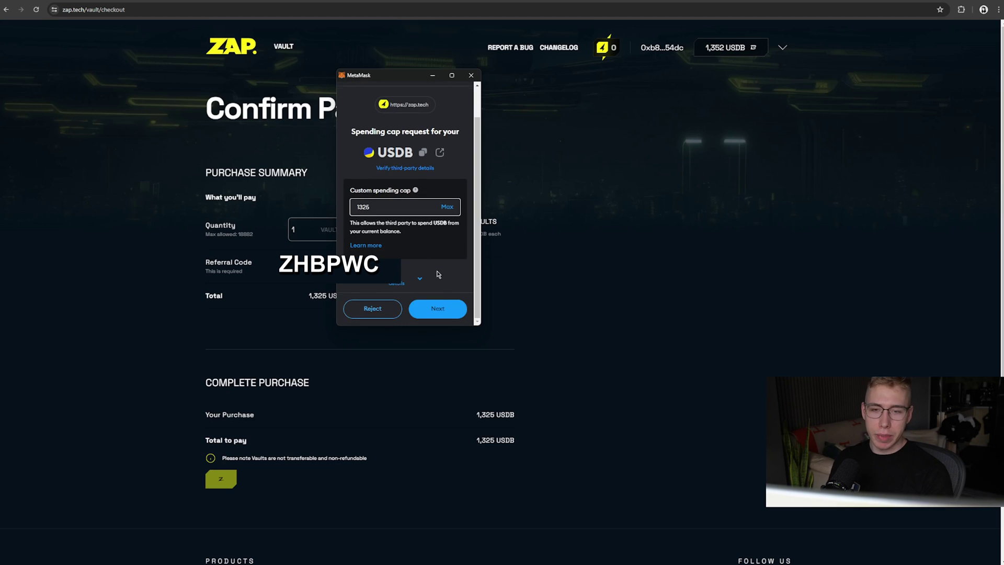
click(455, 309)
click(463, 310)
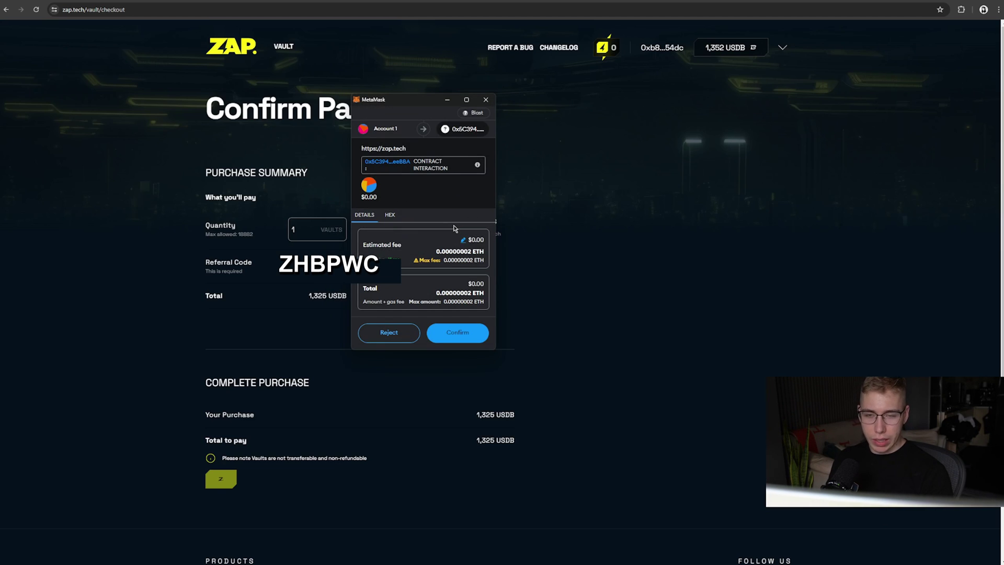
click(460, 332)
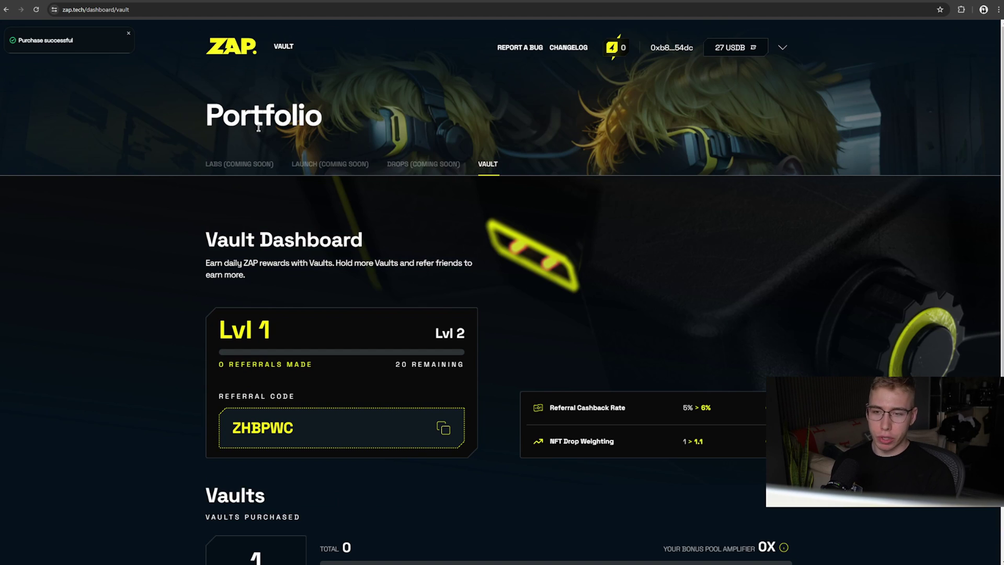
scroll(352, 244, down, 3)
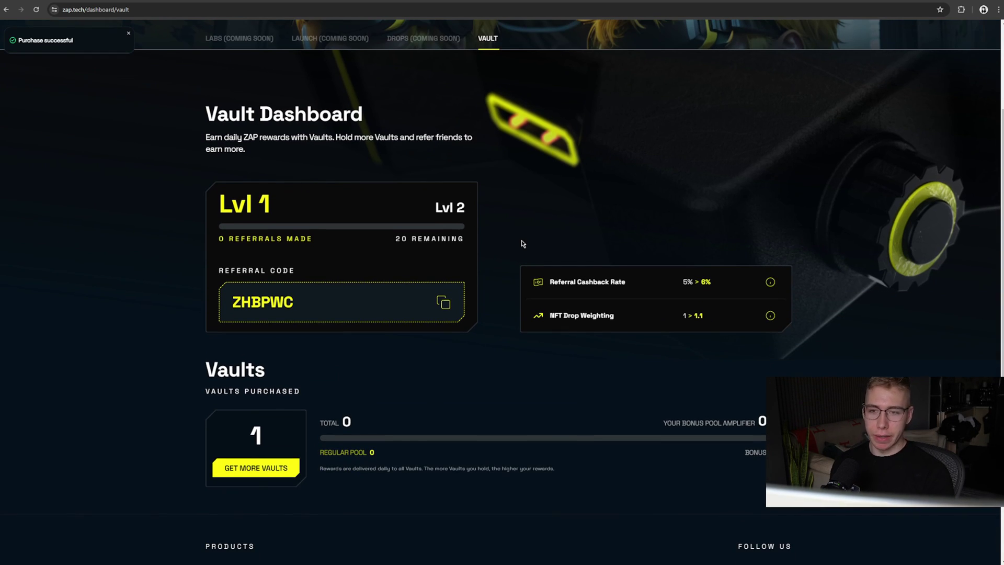
scroll(522, 244, up, 2)
scroll(513, 251, down, 2)
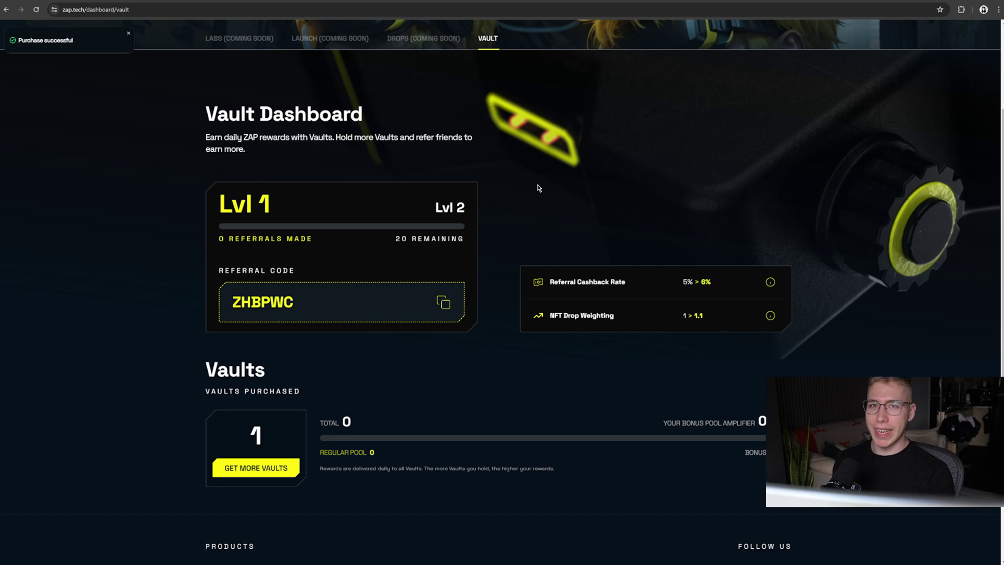
scroll(772, 194, down, 2)
mouse_move(772, 194)
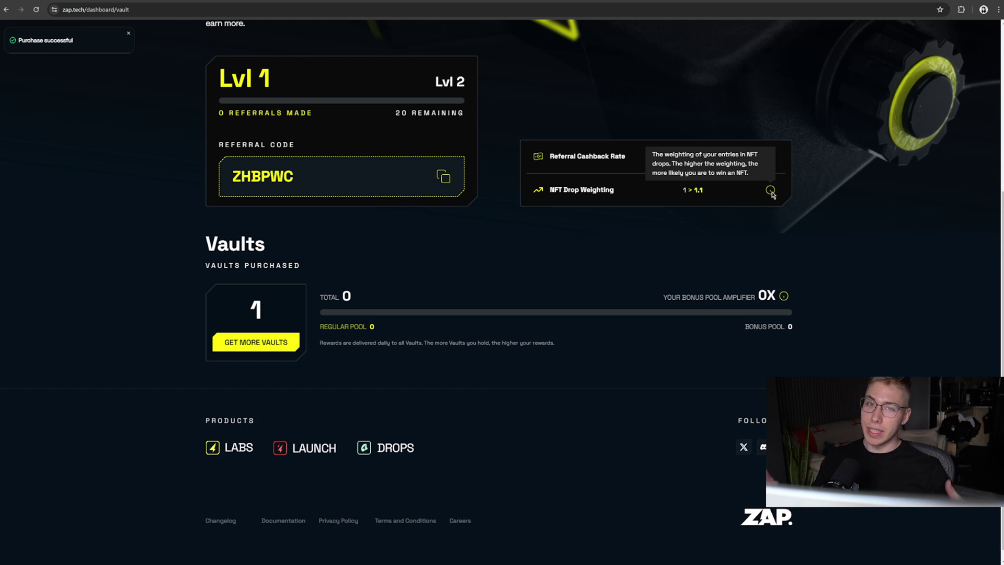
scroll(195, 194, up, 5)
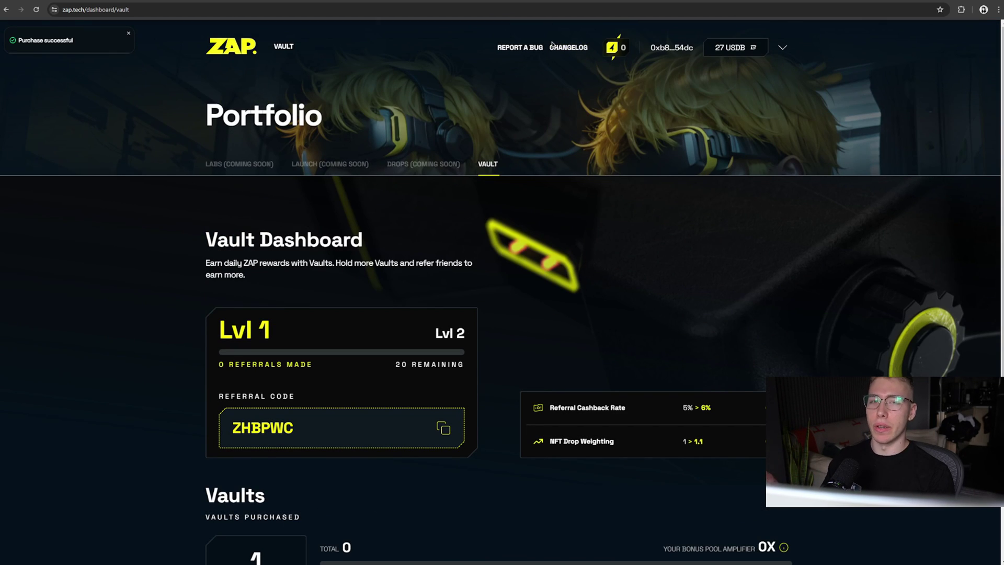
Step: Scroll down the Vault Dashboard
scroll(654, 253, down, 3)
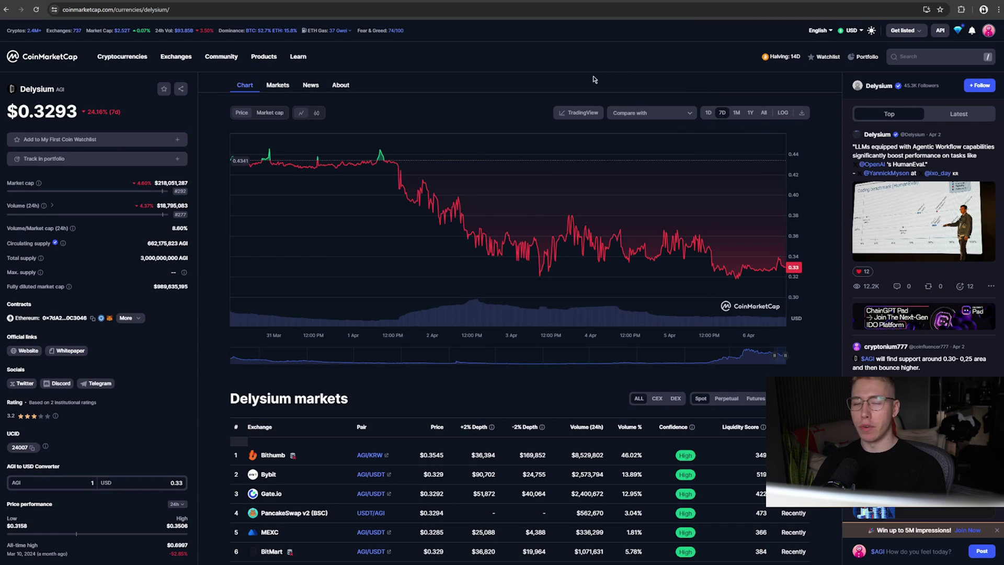
Step: Switch Delysium's chart to the 1Y range, then select Cornucopia's empty price cell in the spreadsheet
click(750, 113)
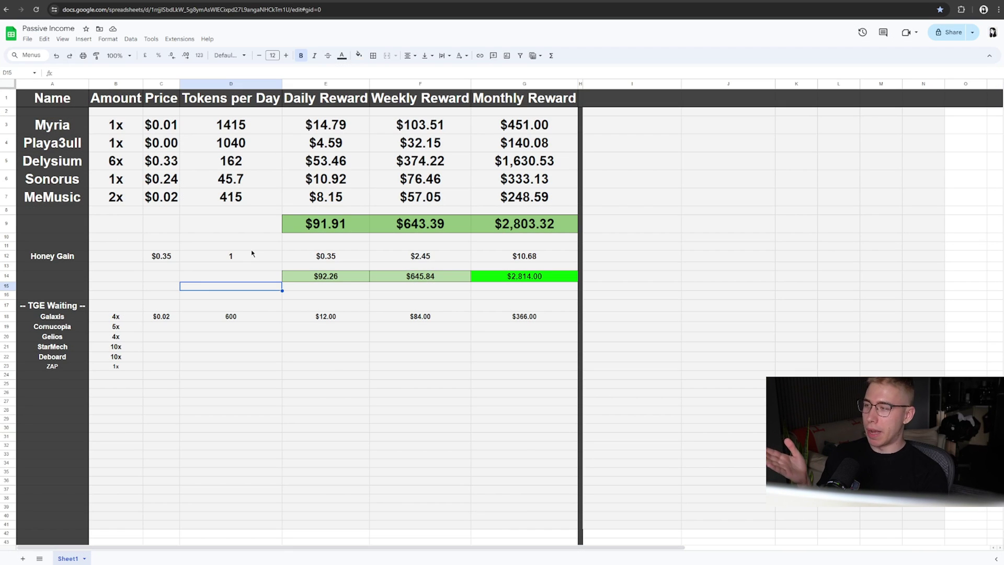
click(163, 327)
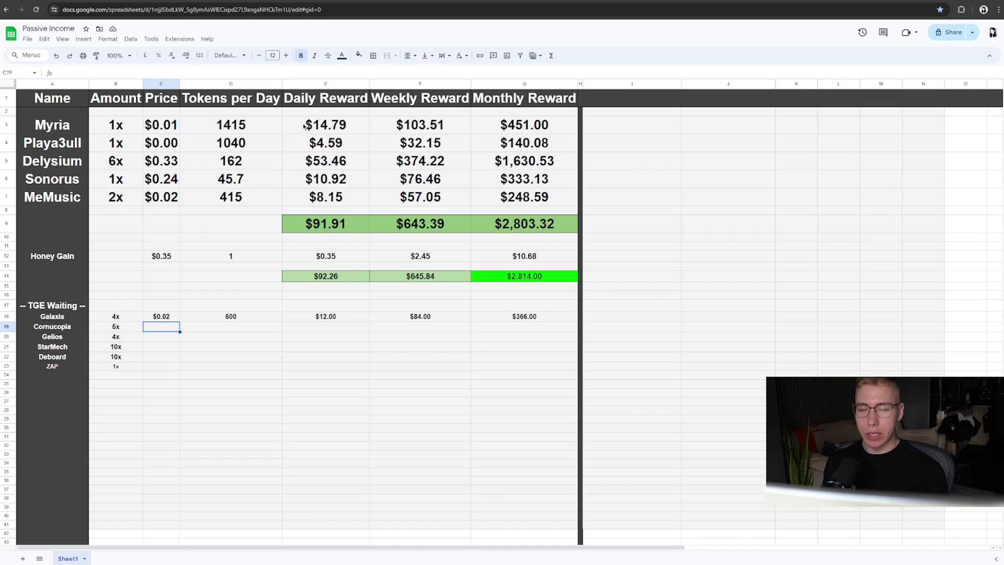
Step: Return to the Delysium page on CoinMarketCap
click(355, 1)
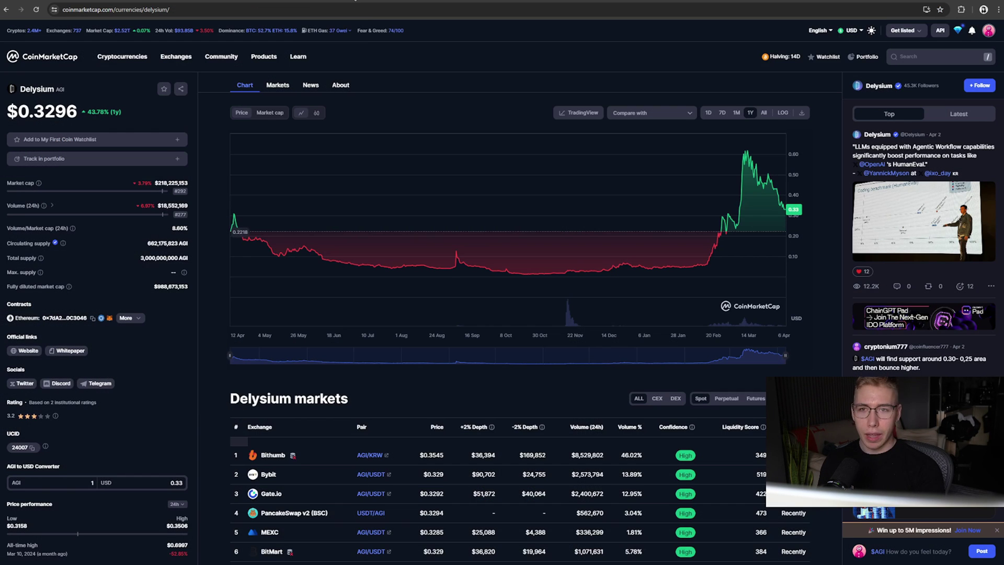